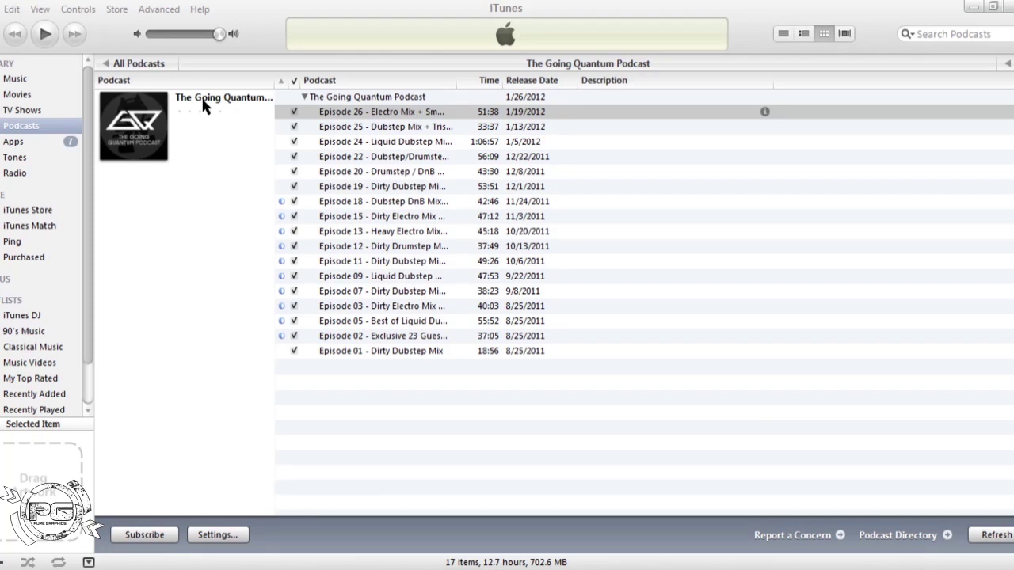
Step: Play Episode 26 of The Going Quantum Podcast and return to Photoshop's Template 1.psd
key("alt+Tab")
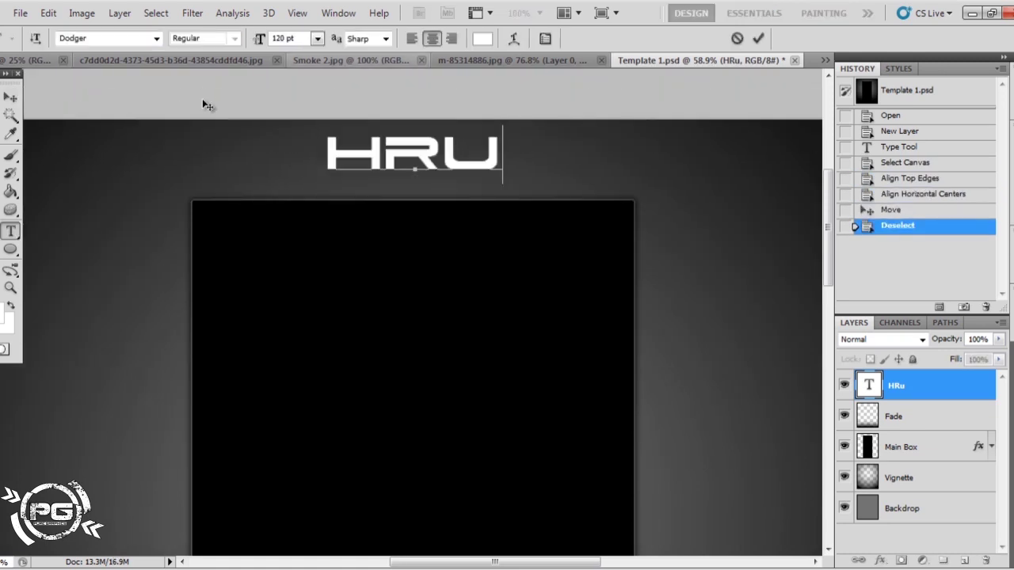
Step: Create a layer beneath HRu and select the HRu letters expanded by 1 pixel
key("ctrl+shift+alt+n")
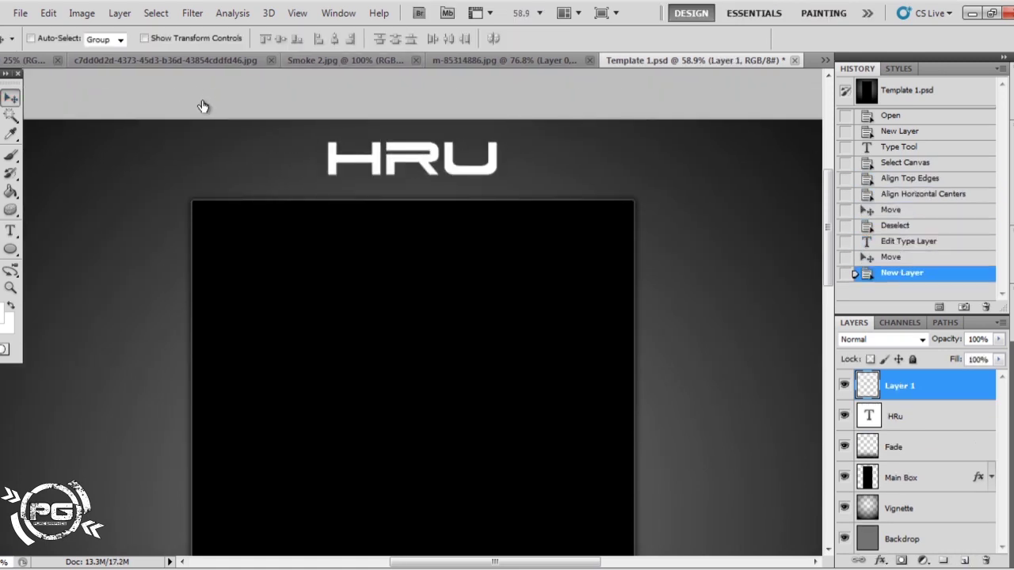
key("ctrl+bracketleft")
key("alt+s")
key("m")
key("e")
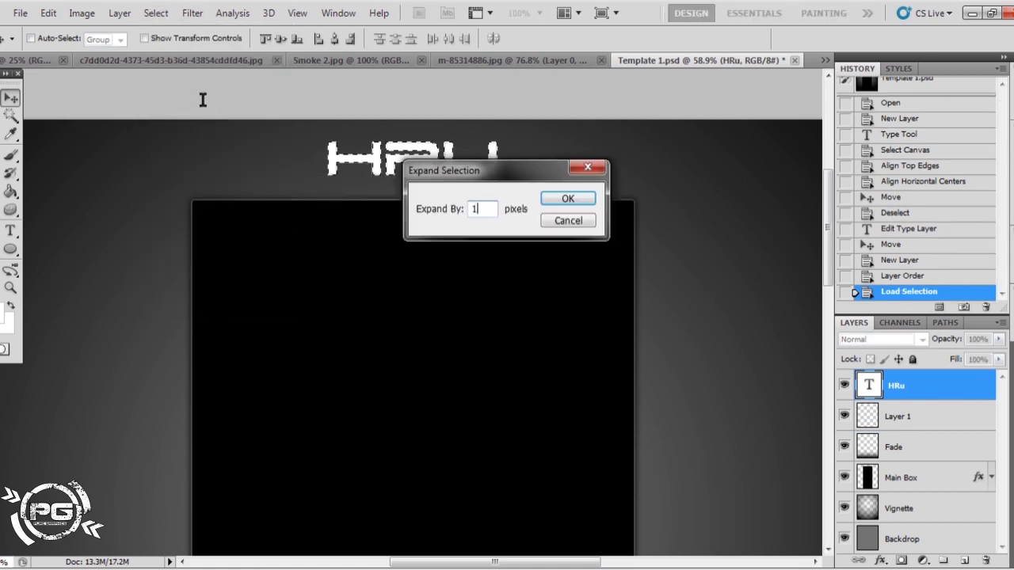
key("Return")
Step: Fill the expanded selection white on Layer 1, then scale the rock texture to 17.25%
key("alt+bracketleft")
key("g")
left_click(198, 96)
key("ctrl+d")
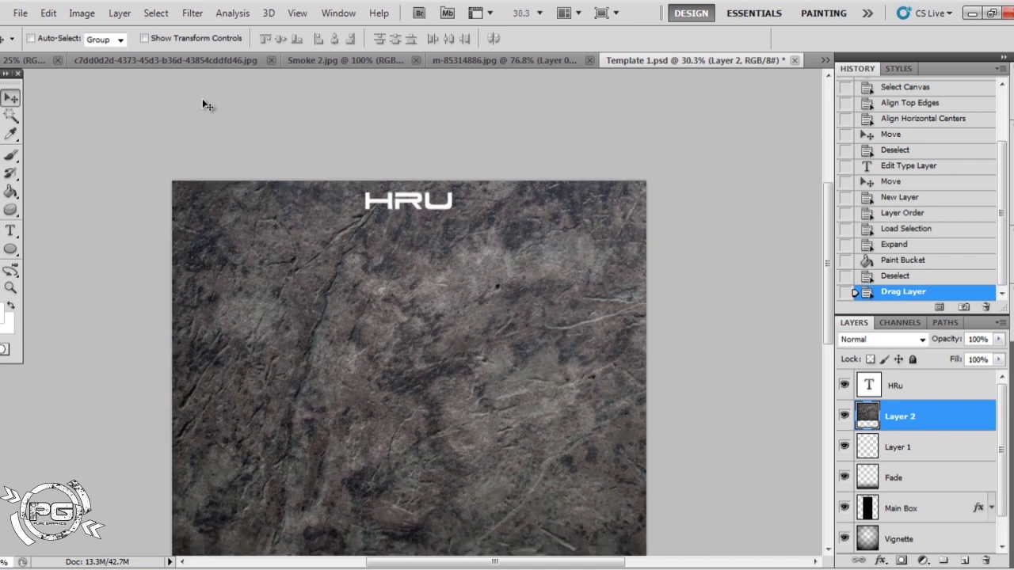
key("ctrl+t")
key("ctrl+minus")
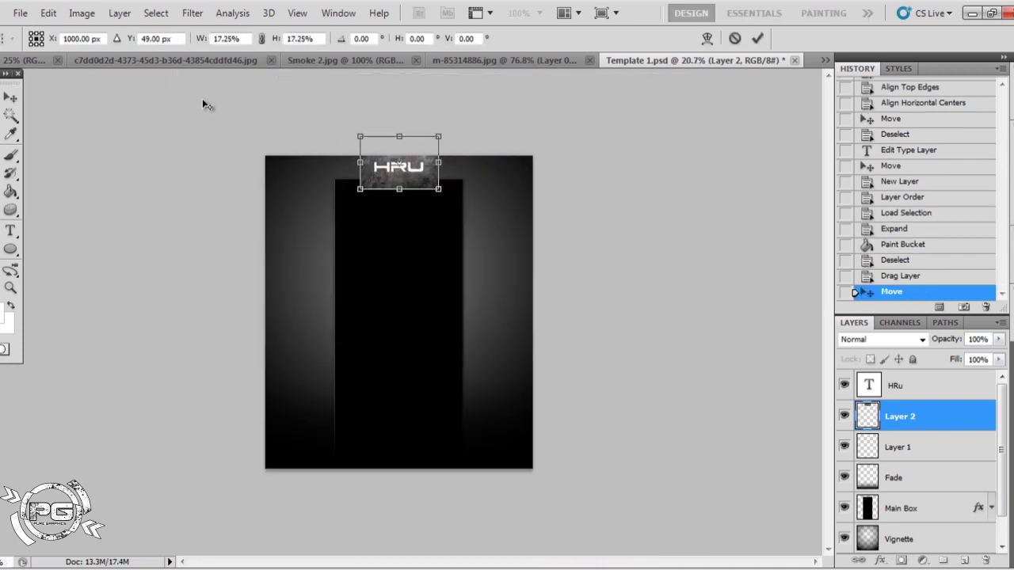
Step: Commit the texture's size, clip it to the white outline, and clip a darkening Hue/Saturation layer
key("ctrl+plus")
key("ctrl+plus")
key("ctrl+plus")
key("Return")
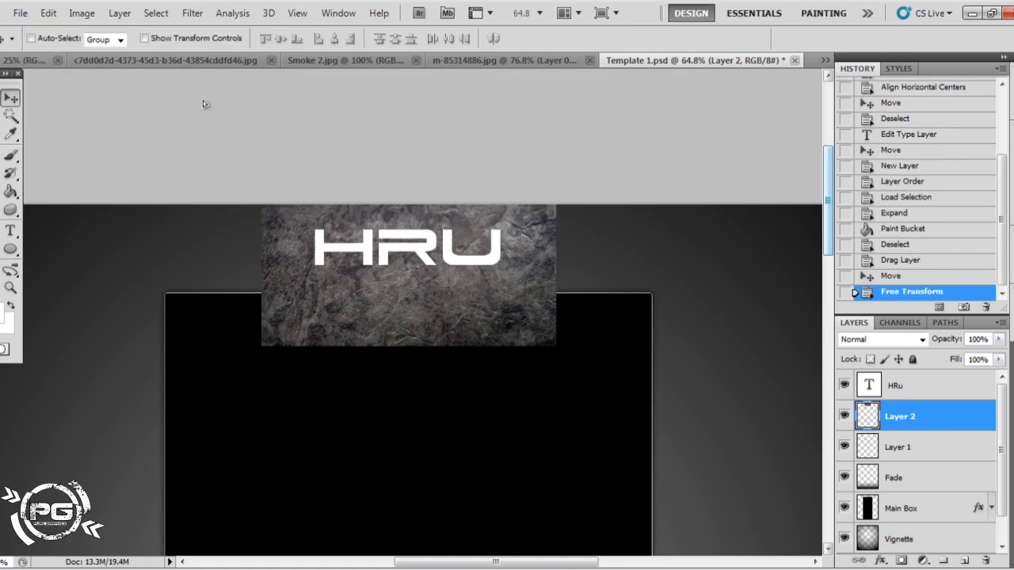
key("ctrl+alt+g")
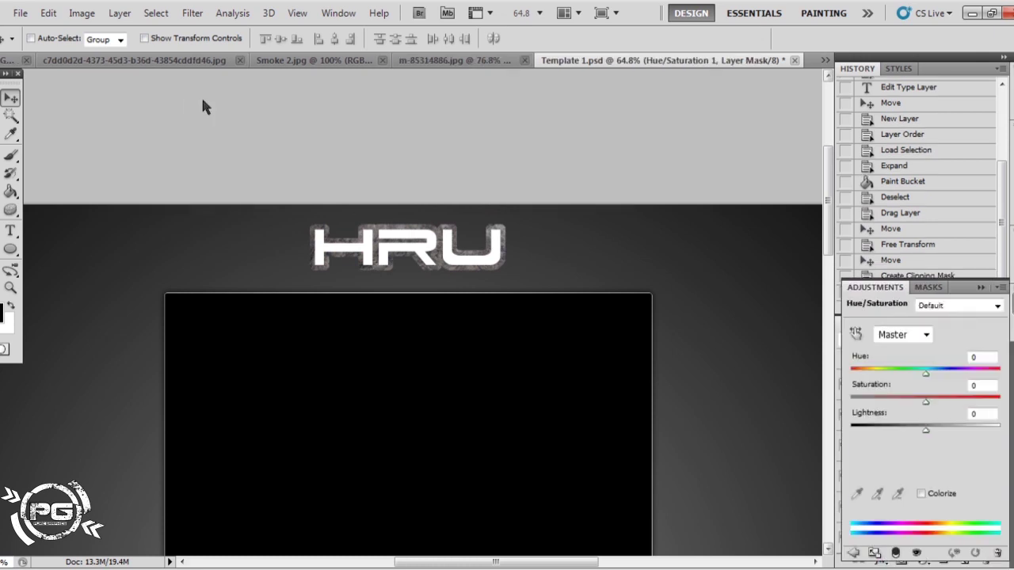
key("ctrl+alt+g")
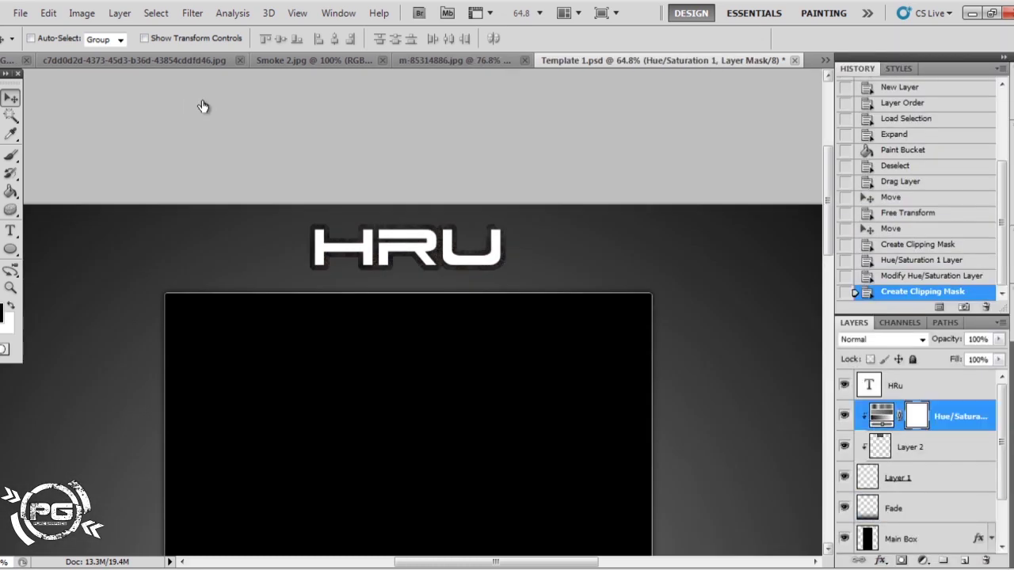
Step: Discard a stray empty layer and duplicate the rock texture layer for the letter fill
key("ctrl+shift+alt+n")
key("Delete")
key("ctrl+j")
Step: Clip the texture copy to HRu with a #004c4d Overlay-mode Color Overlay and add Outer Glow
key("ctrl+alt+g")
right_click(911, 386)
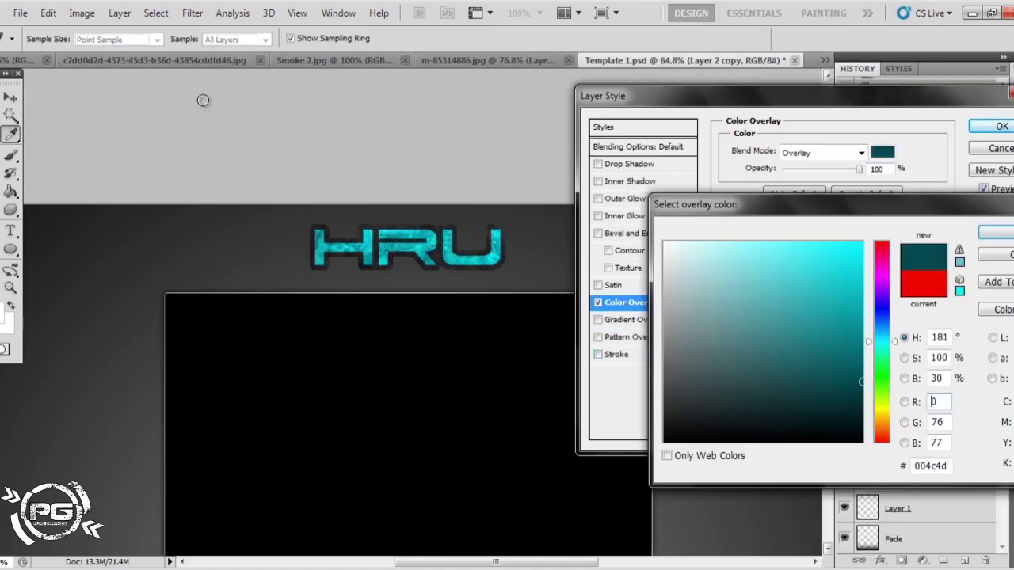
key("Return")
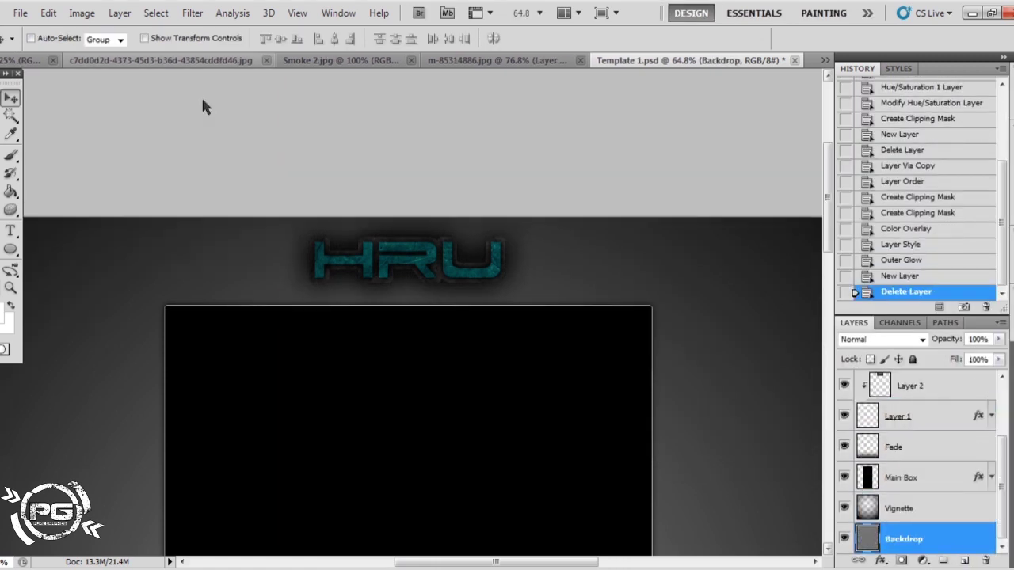
Step: Rotate the circuit image -90°, scale it to cover the canvas, and tint it cyan with Color Overlay
key("ctrl+t")
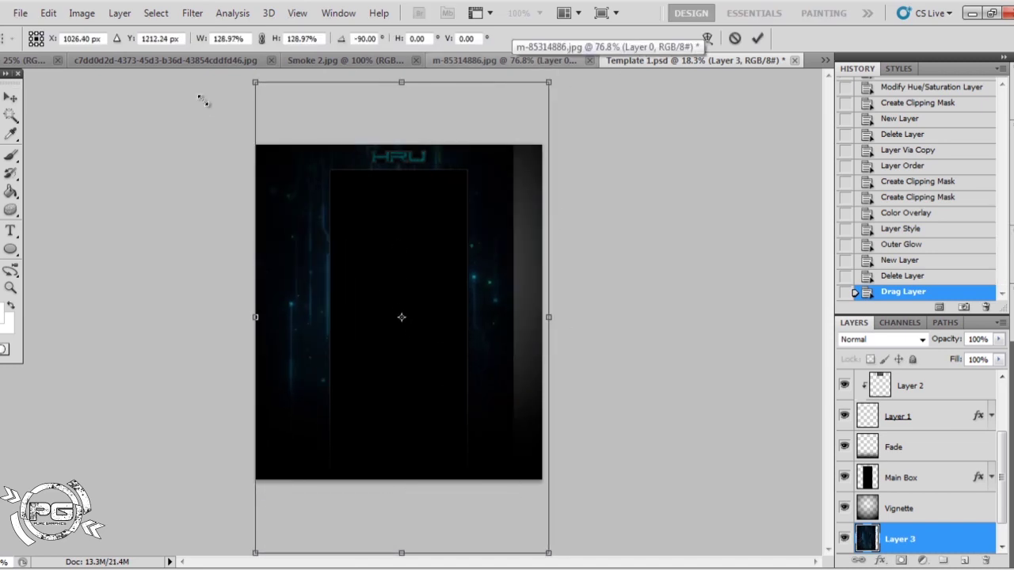
key("Return")
key("ctrl+t")
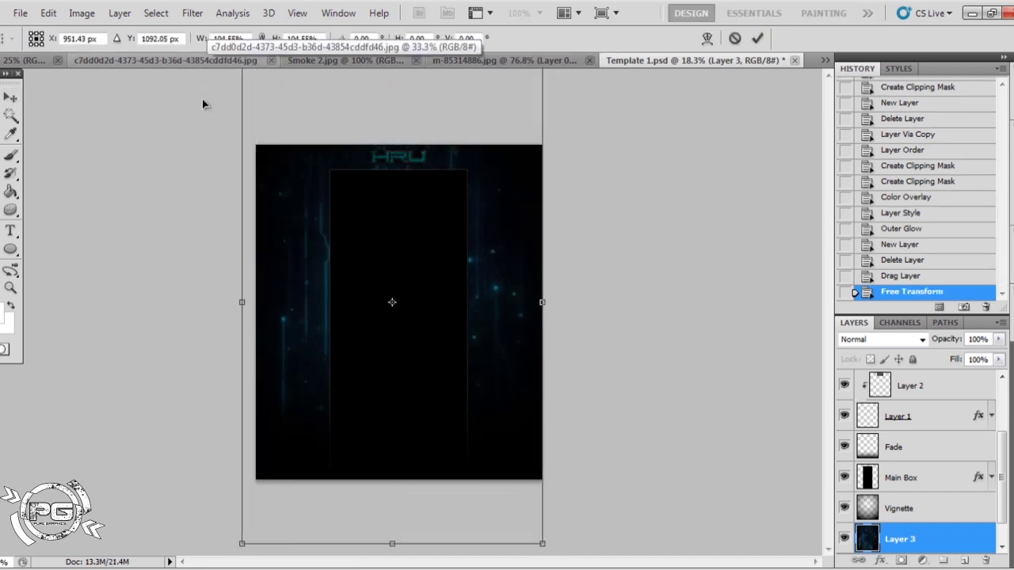
key("Return")
key("ctrl+plus")
key("ctrl+plus")
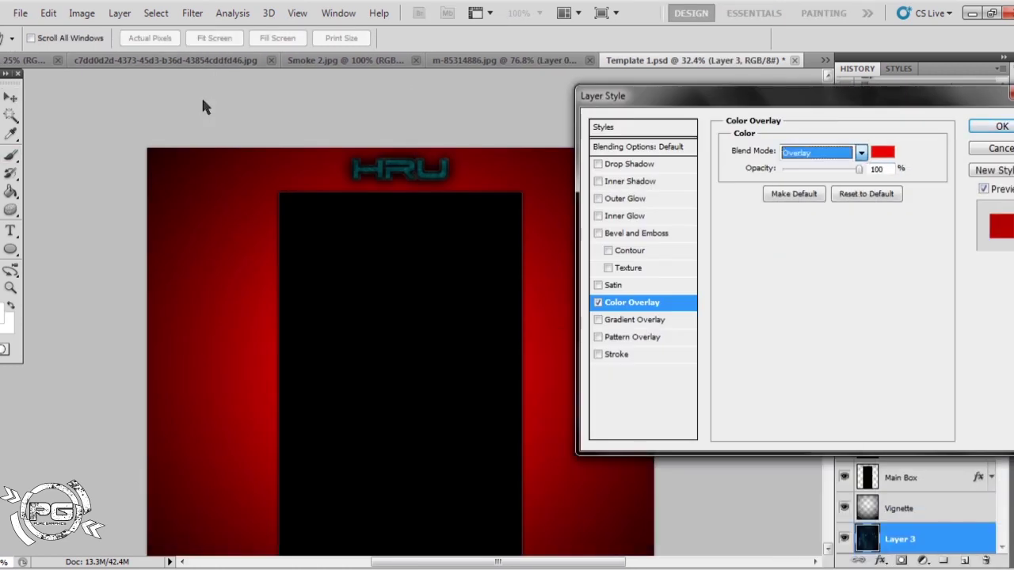
key("Return")
key("Return")
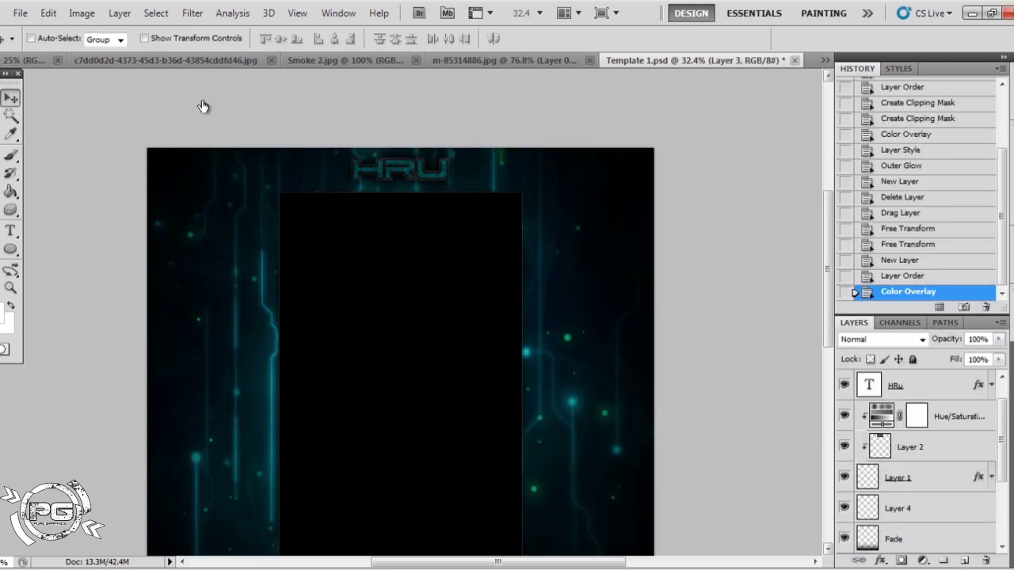
Step: Draw a thin white bar, copy it lower, and merge both bars into Layer 4 copy
key("m")
scroll(203, 97, "up", 3)
scroll(204, 98, "up", 2)
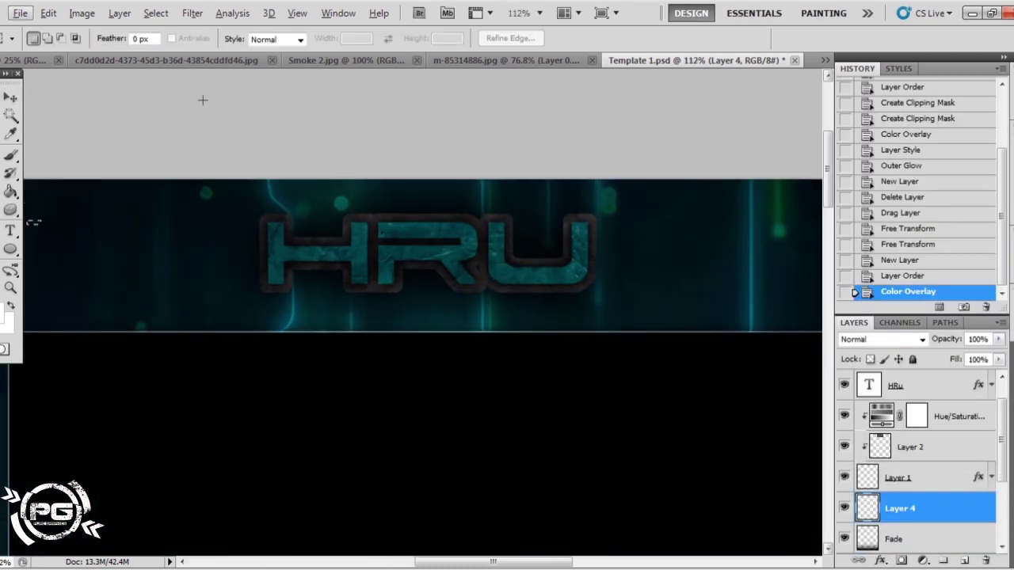
scroll(203, 100, "down", 3)
scroll(203, 100, "down", 2)
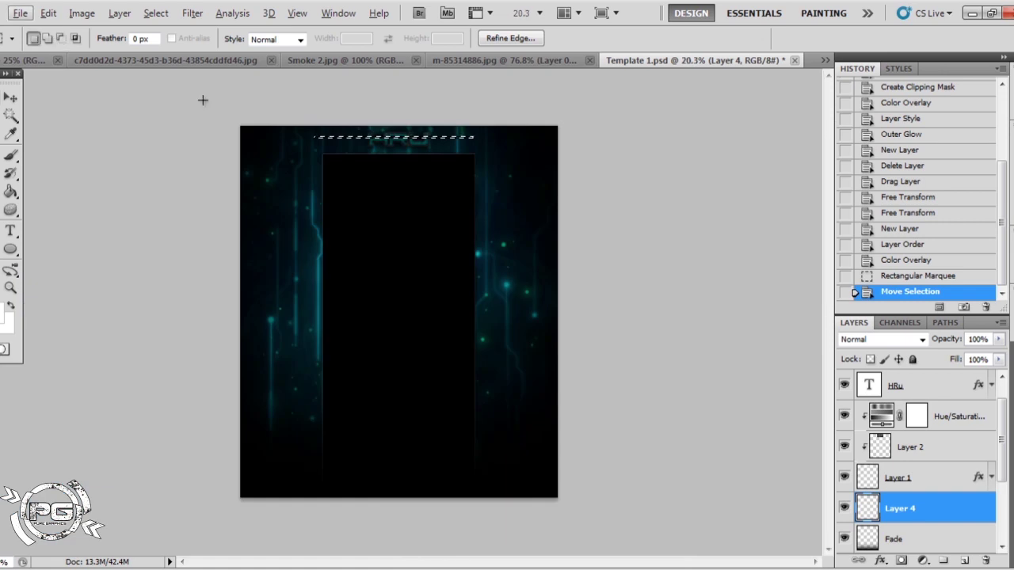
scroll(203, 100, "up", 3)
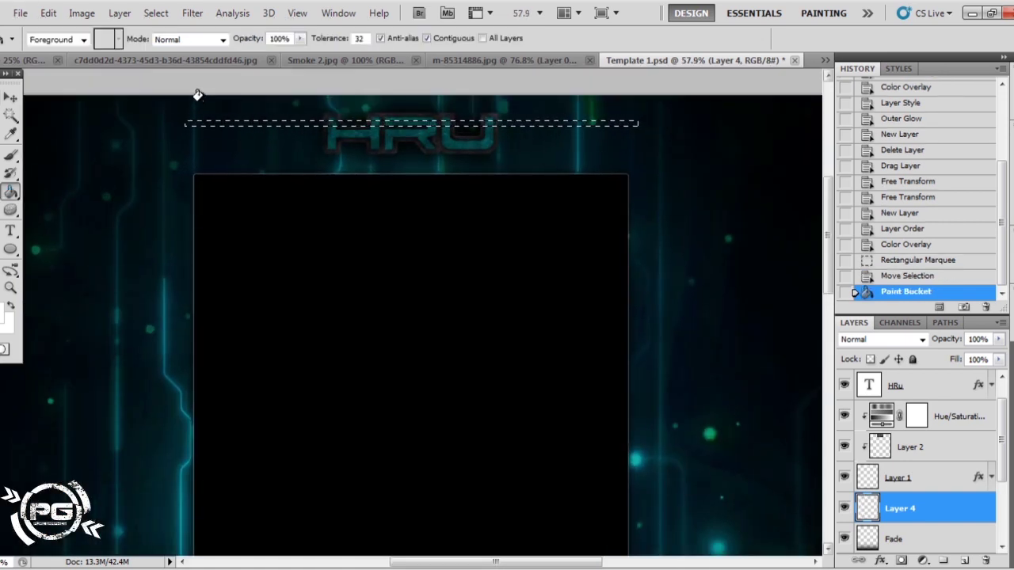
key("v")
left_click_drag(198, 95, 208, 106)
key("ctrl+z")
key("ctrl+e")
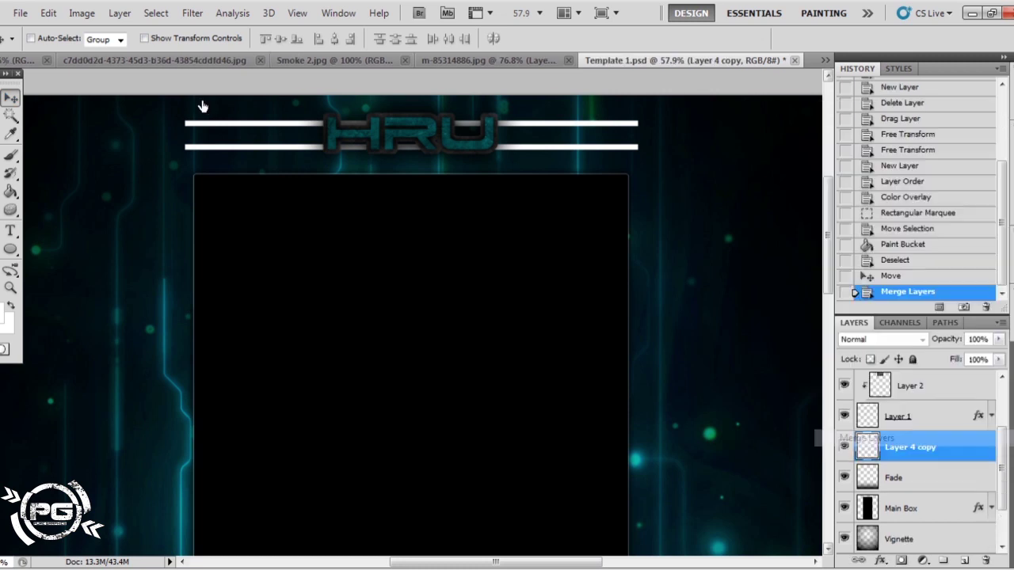
left_click(880, 560)
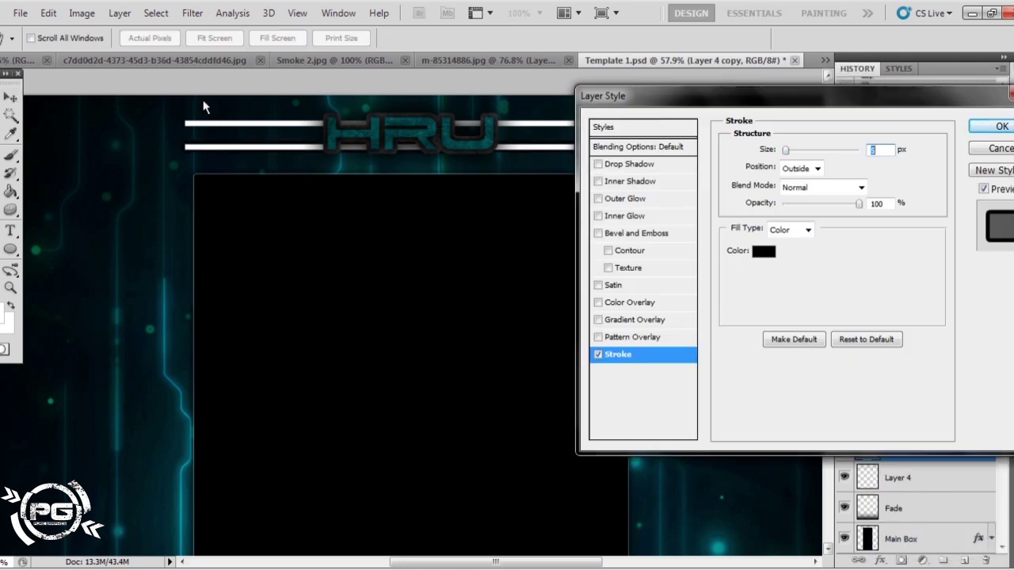
Step: Stroke the white bars, paste the stroke style onto the other bar layer, and merge them
key("Return")
left_click(899, 478)
right_click(899, 477)
left_click(872, 400)
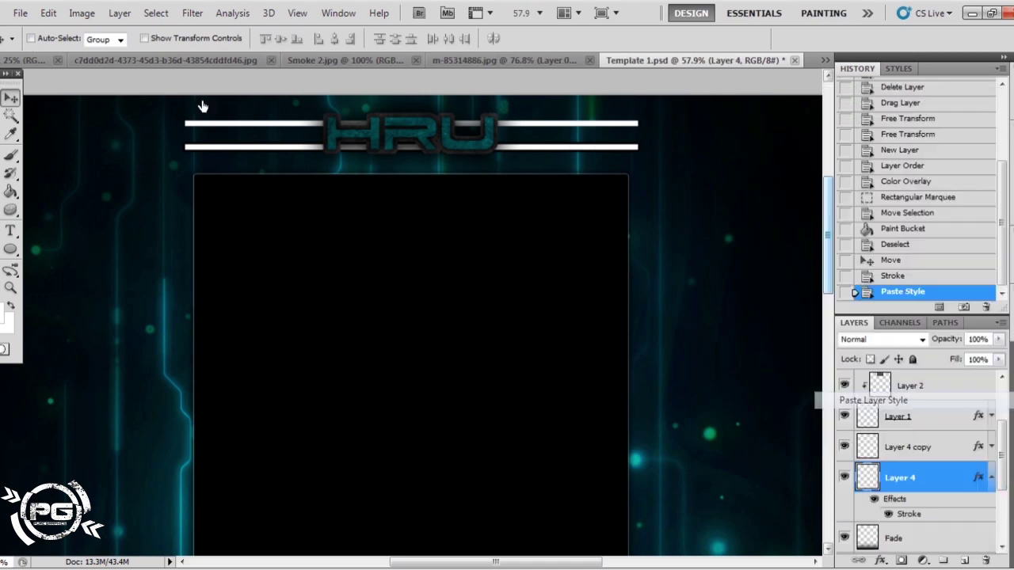
key("ctrl+e")
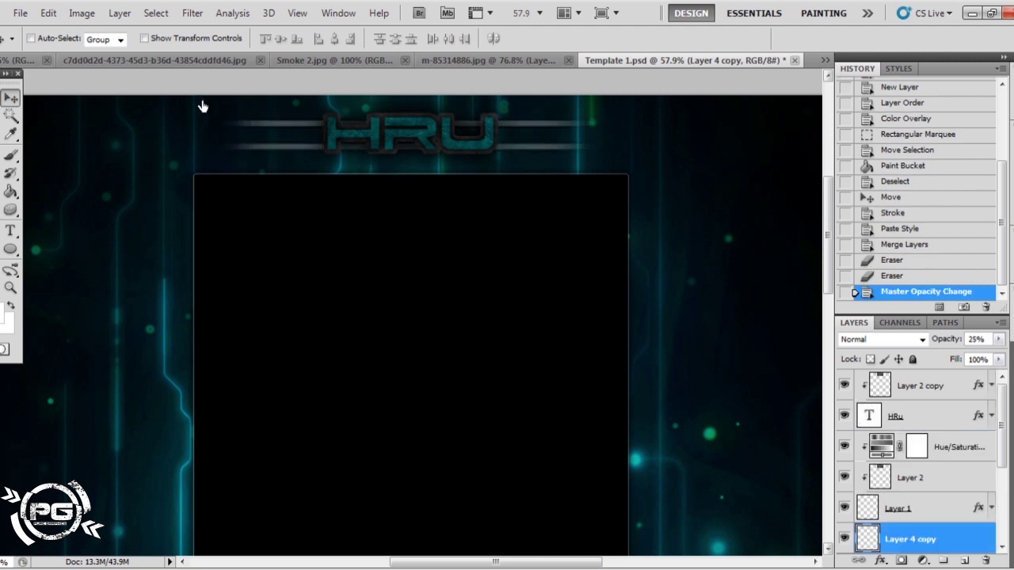
Step: Give the HRu text a white Soft Light inner shadow
key("alt+bracketleft")
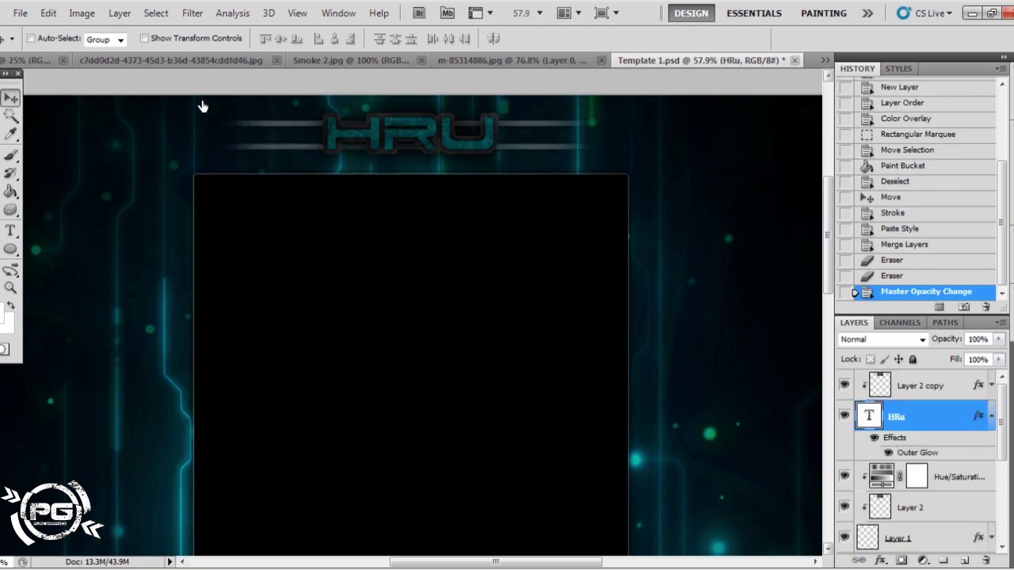
left_click(632, 181)
left_click(882, 152)
key("Return")
left_click(862, 152)
left_click(816, 349)
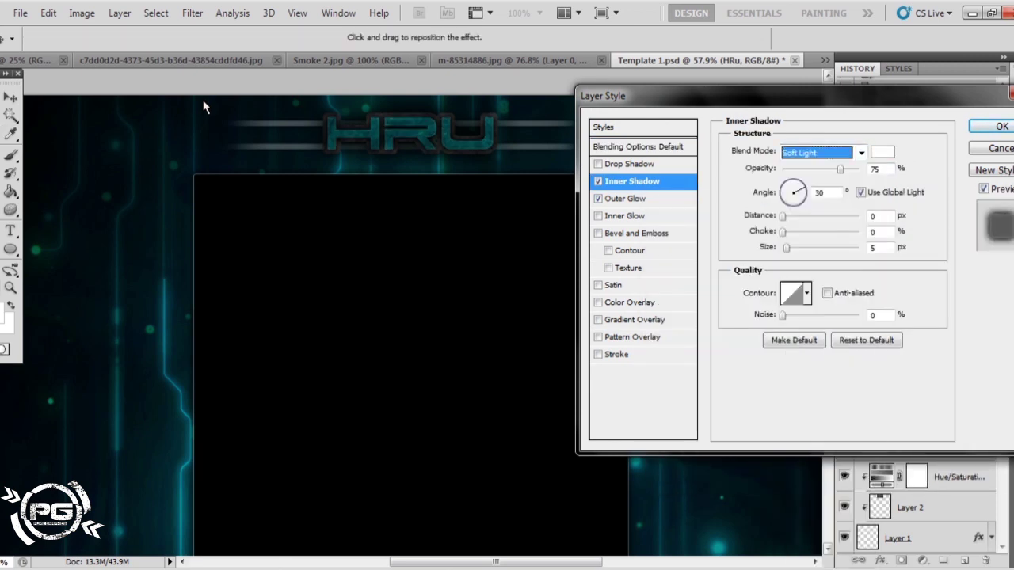
key("Return")
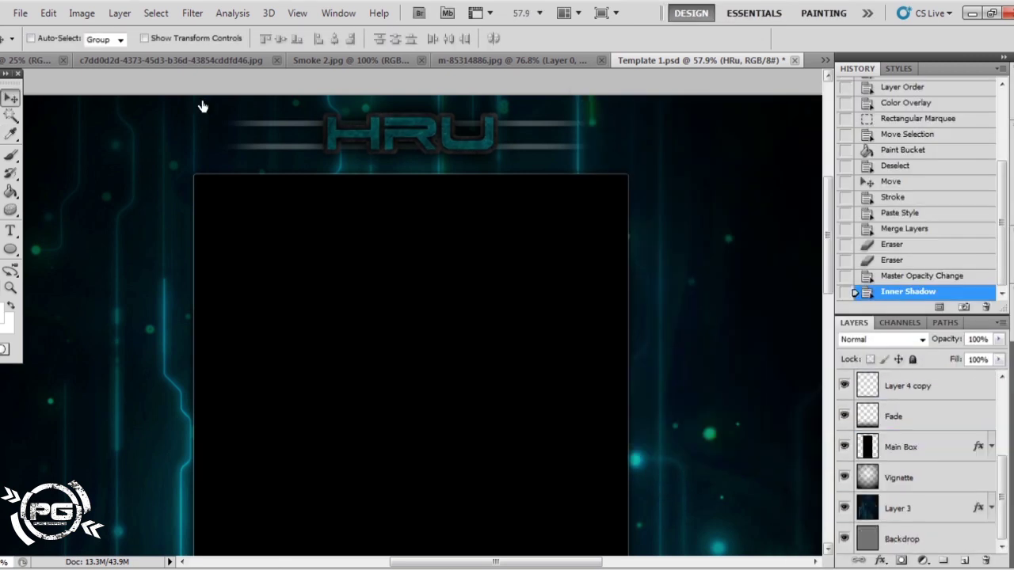
Step: Release the smoke from clipping, rotate it, set Screen blending, and place it behind Main Box
scroll(204, 105, "down", 3)
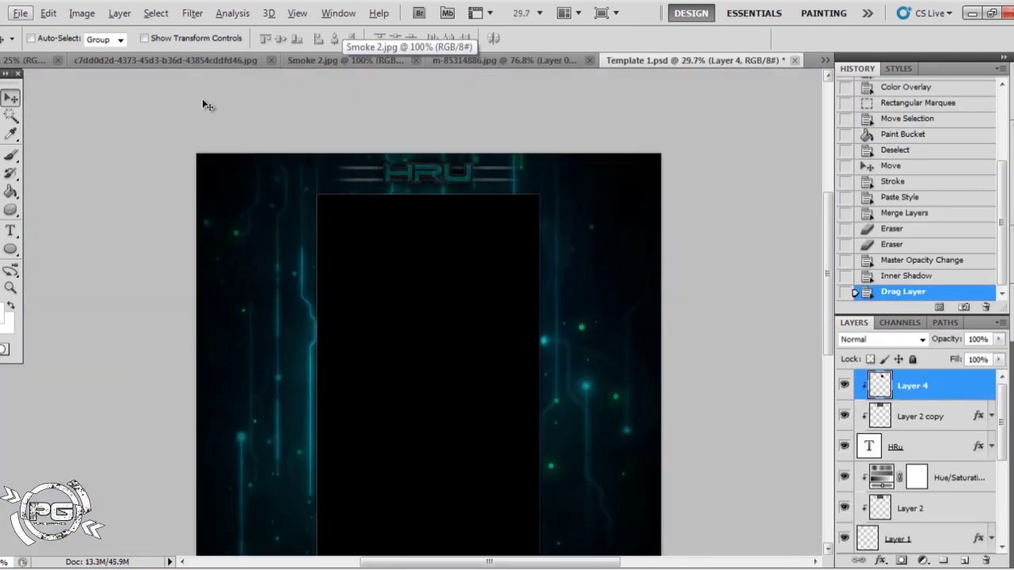
key("ctrl+alt+g")
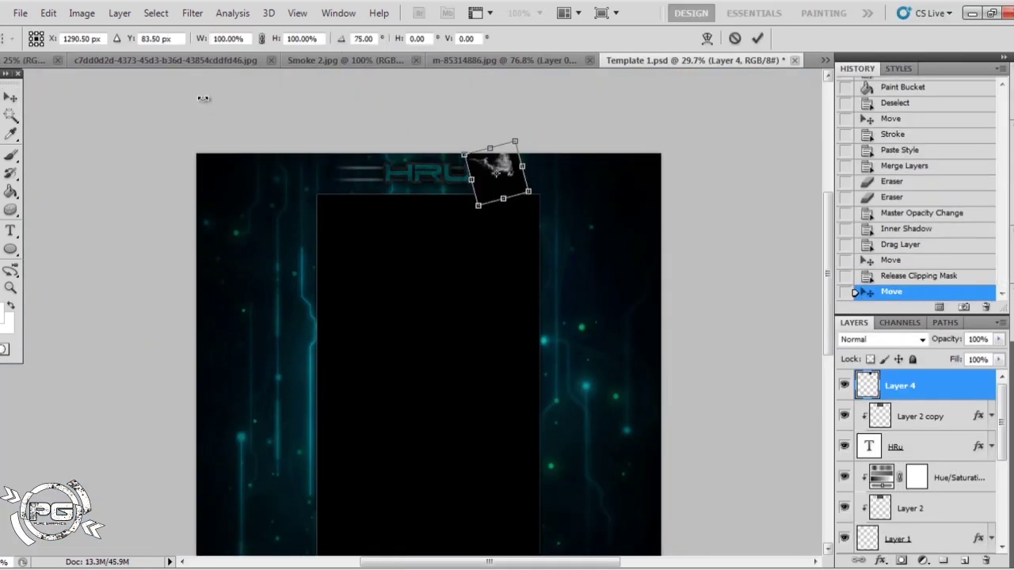
key("Return")
scroll(203, 98, "up", 3)
scroll(204, 103, "up", 3)
key("shift+alt+s")
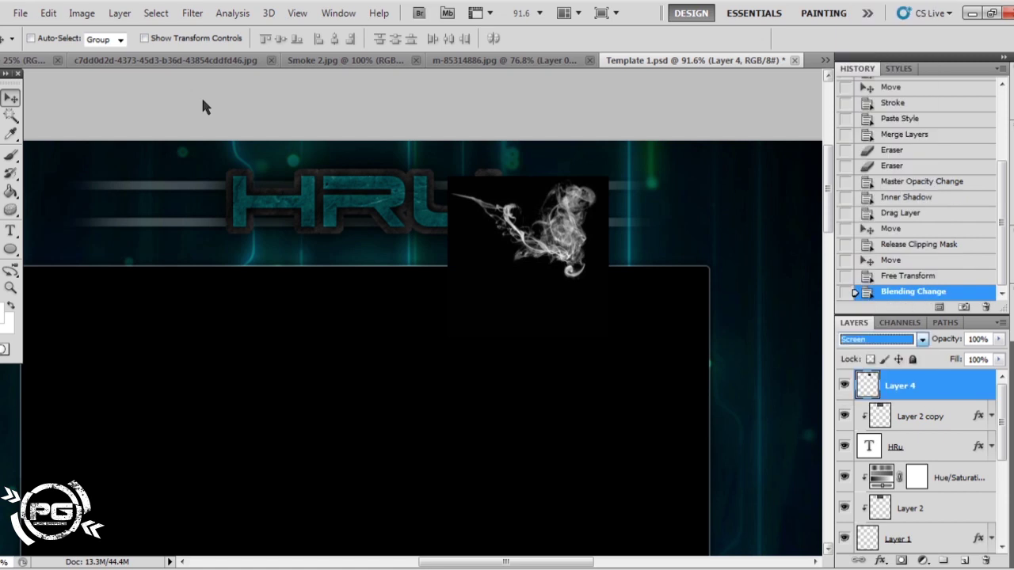
key("alt+Left")
key("ctrl+bracketleft")
key("Left")
key("ctrl+t")
key("Return")
key("shift+Up")
key("shift+Up")
key("shift+Up")
key("ctrl+bracketleft")
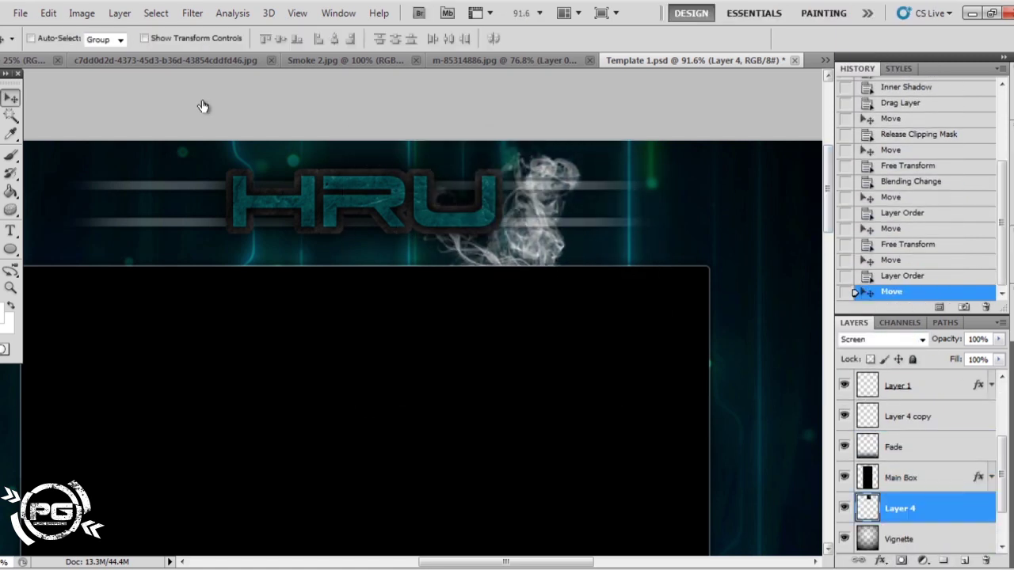
Step: Duplicate the smoke, flip the copy horizontally, and move it to the left of the logo
key("ctrl+j")
key("alt+i")
key("alt+e")
key("a")
key("h")
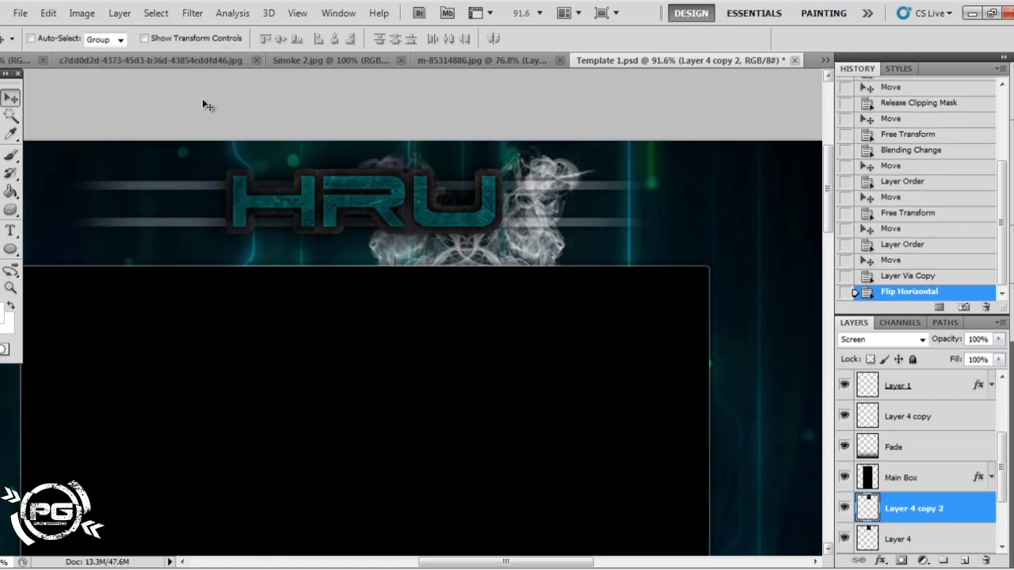
key("shift+Left")
key("shift+Left")
key("shift+Left")
key("alt+bracketright")
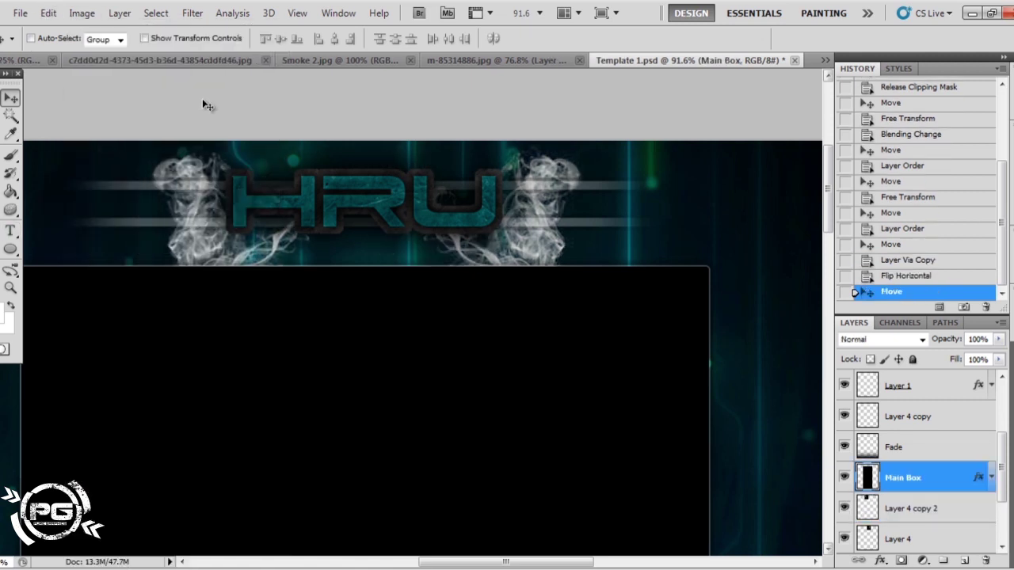
key("alt+bracketright")
key("alt+bracketright")
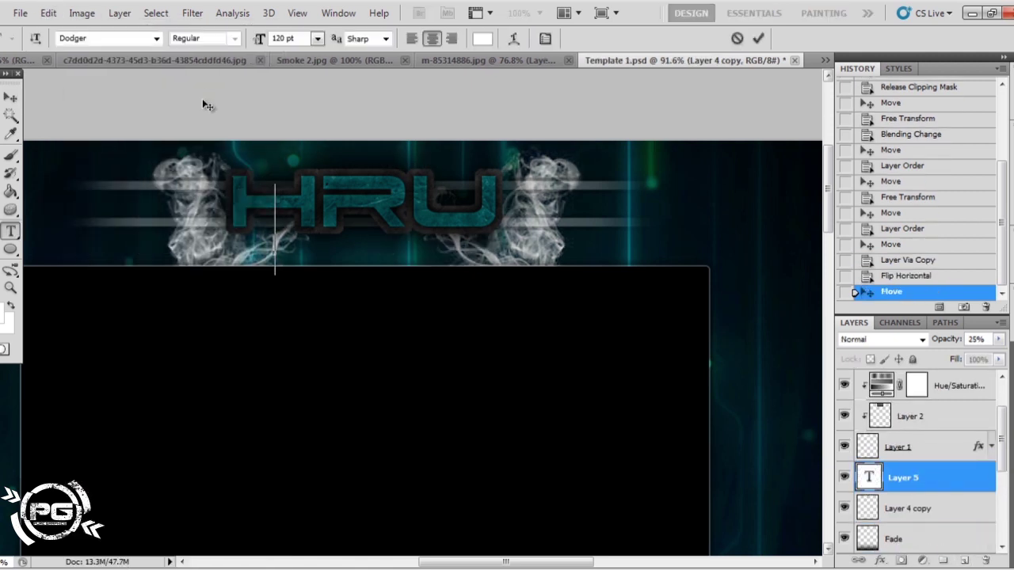
Step: Set 'Hiddnen League Gaming' in Gallonigher 25 pt and centre it beneath the HRU logo
key("alt+Down")
scroll(203, 104, "up", 10)
scroll(203, 103, "up", 10)
scroll(202, 104, "down", 3)
scroll(202, 103, "down", 6)
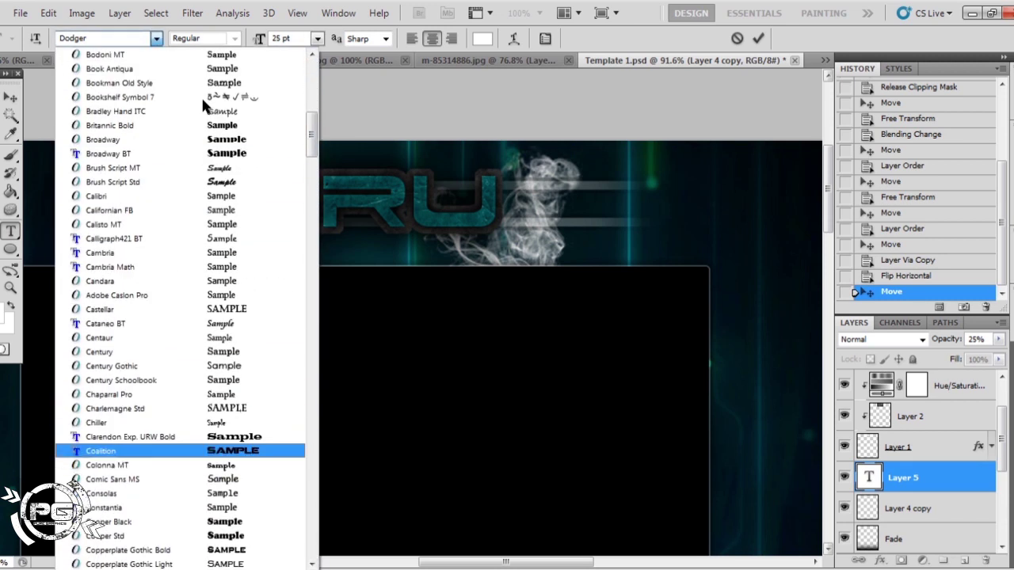
scroll(203, 104, "down", 10)
scroll(203, 103, "down", 10)
key("Return")
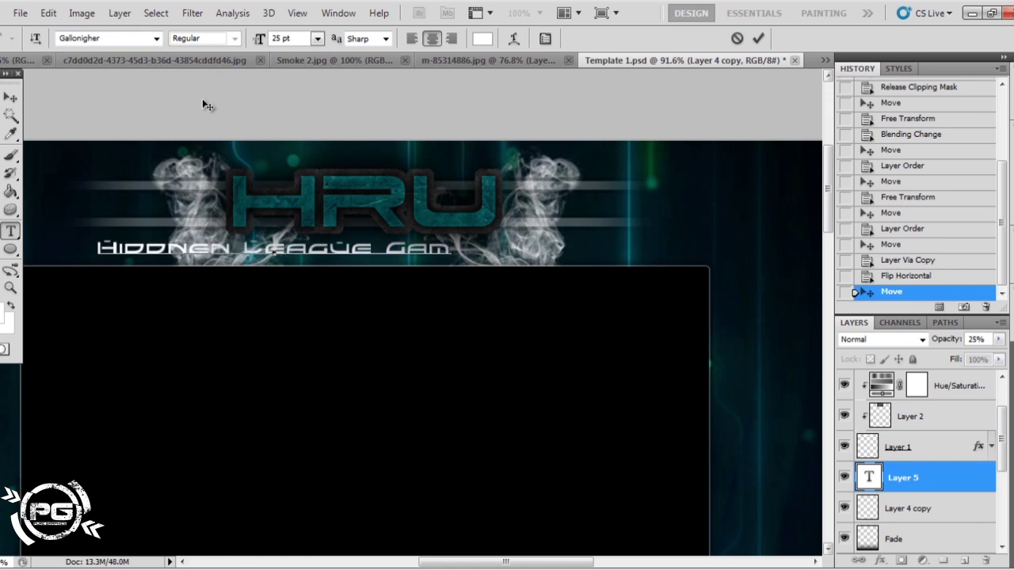
key("ctrl+Return")
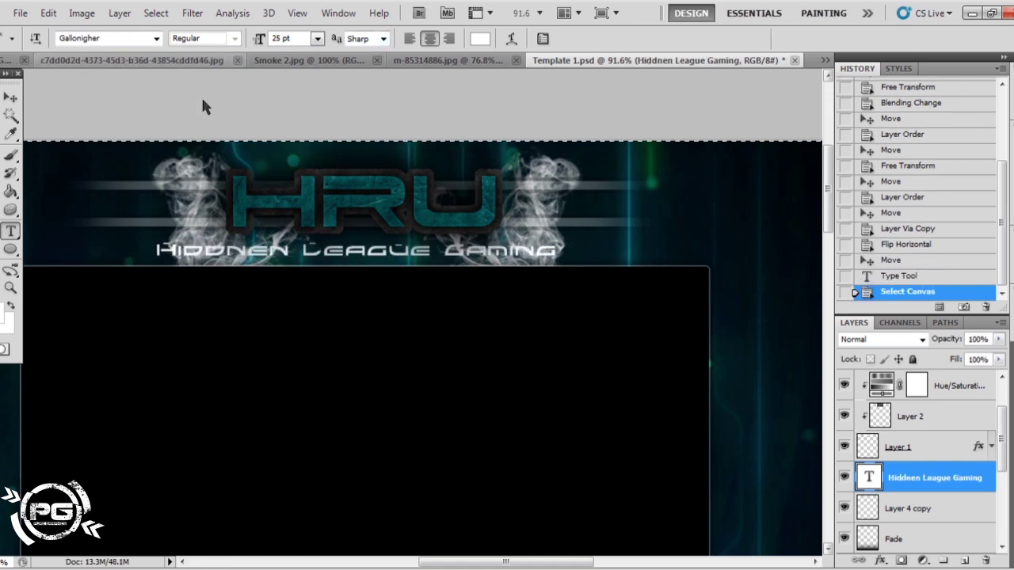
key("v")
key("shift+Down")
key("shift+Down")
key("shift+Down")
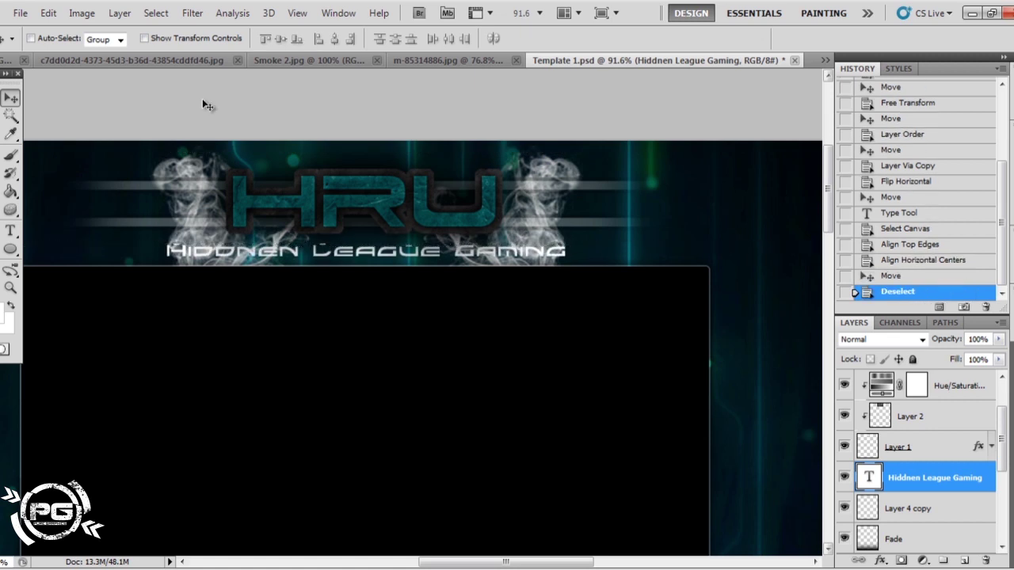
Step: Add Layer 5 below the subtitle and fill the letters' 10 px-expanded selection white
key("ctrl+shift+alt+n")
key("ctrl+bracketleft")
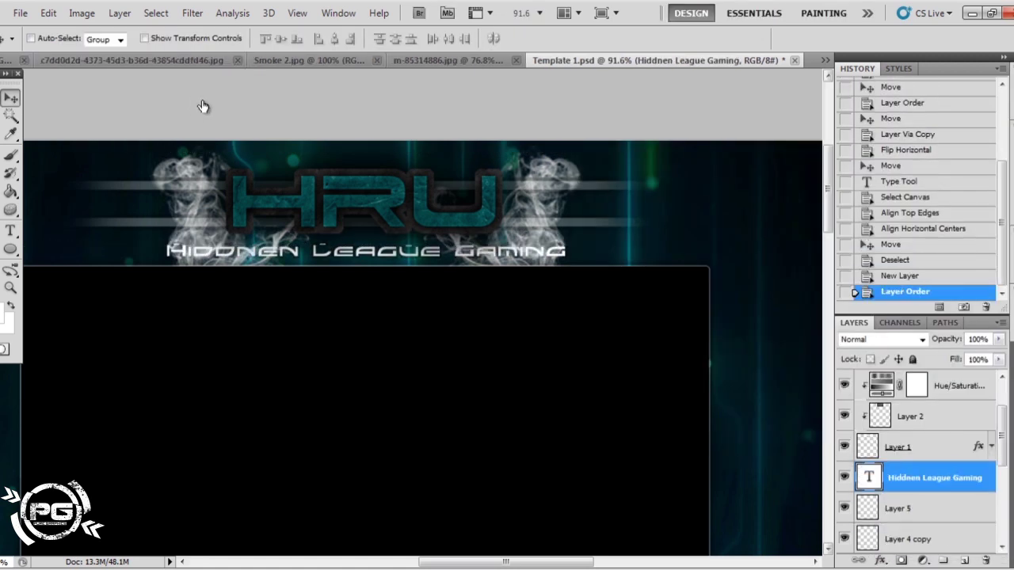
key("alt+s")
key("o")
key("Return")
key("alt+s")
key("m")
key("e")
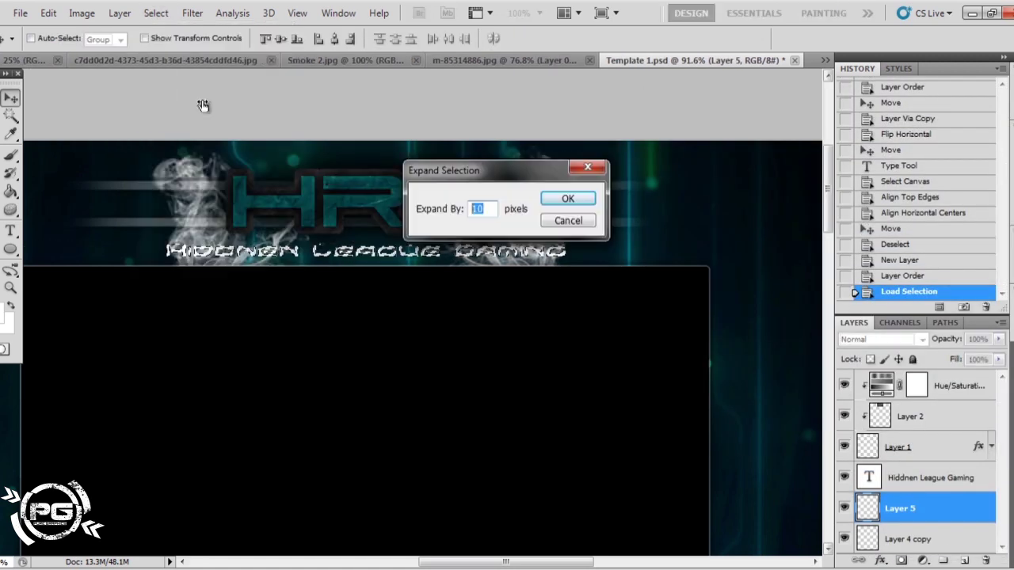
key("Return")
key("alt+s")
key("m")
key("e")
key("Return")
left_click(198, 95)
key("ctrl+d")
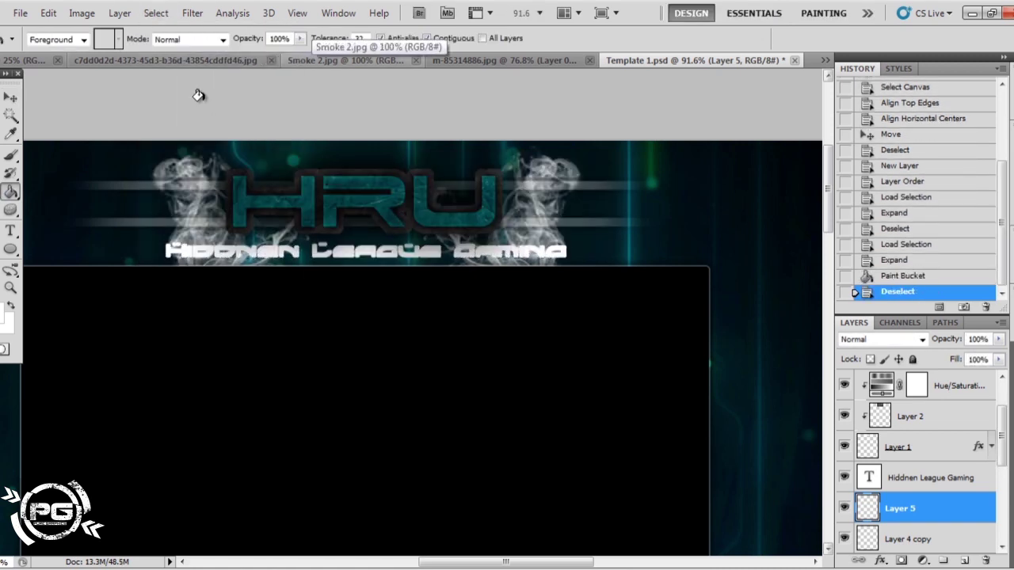
Step: Clip a stone texture copy and a darkening Hue/Saturation 2 adjustment to the white backing
key("ctrl+j")
key("ctrl+bracketright")
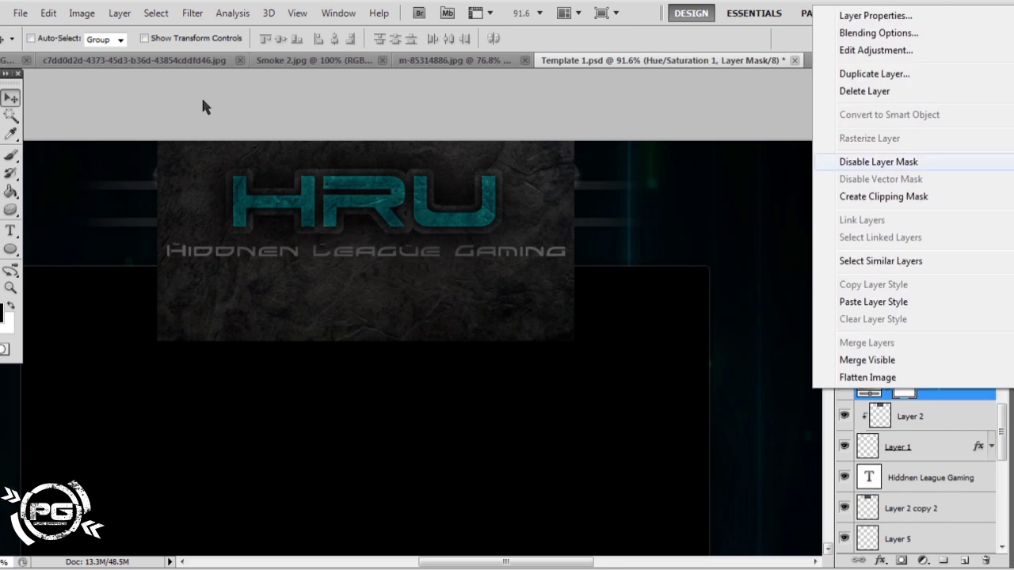
key("ctrl+alt+g")
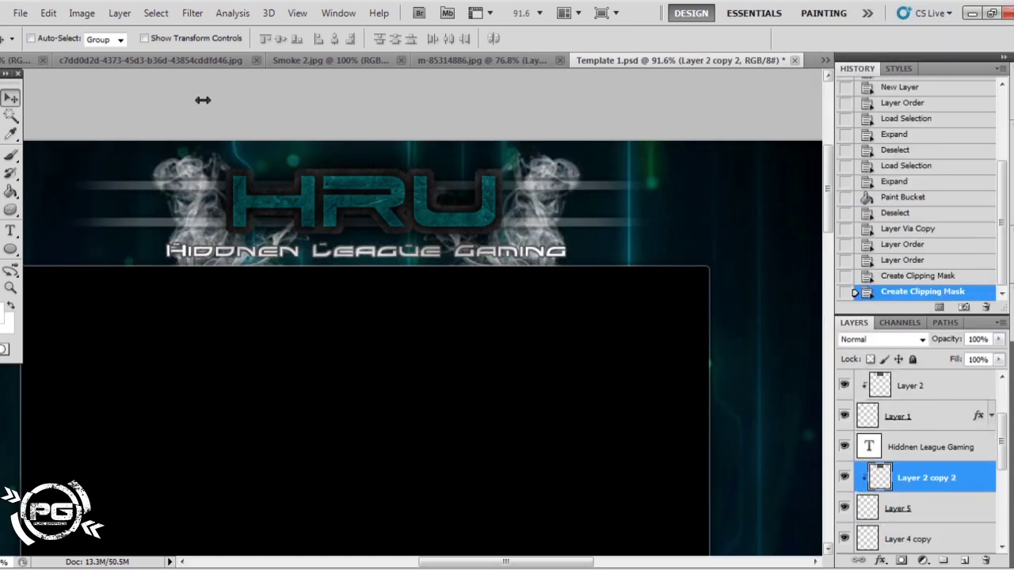
key("ctrl+u")
key("ctrl+alt+g")
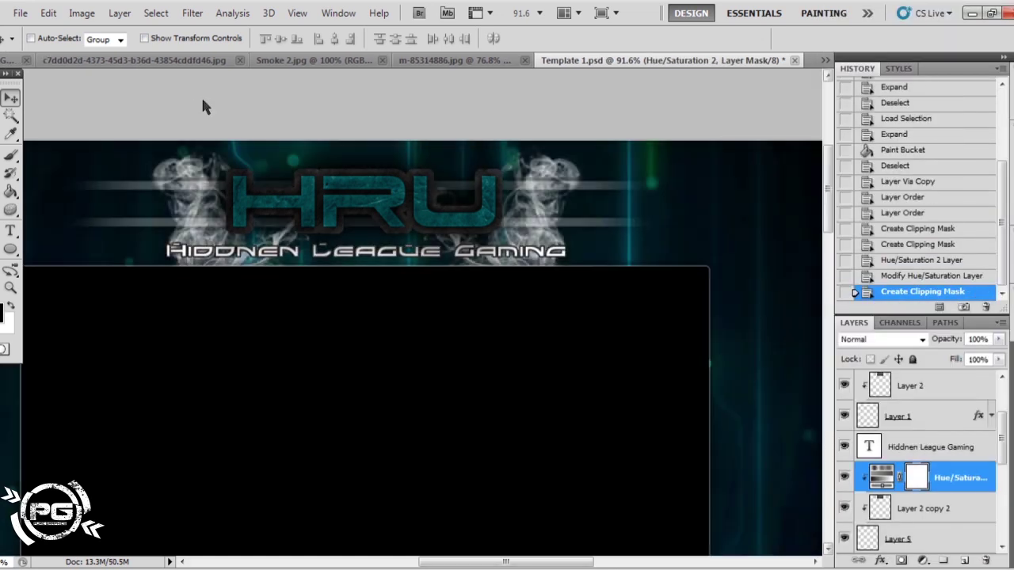
key("alt+bracketright")
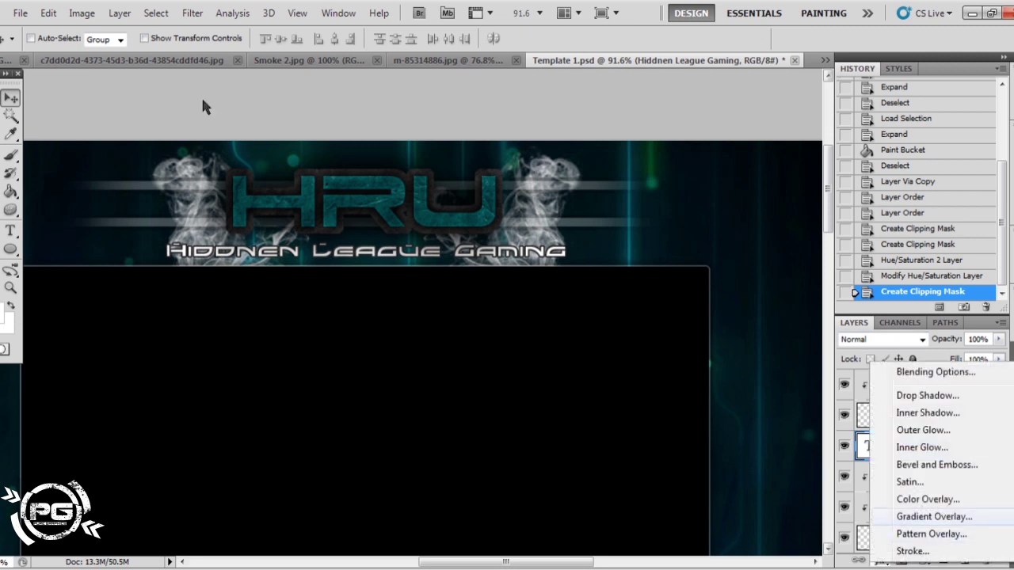
Step: Place the brushed-steel image, commit its size, and clip it to the subtitle text
key("alt+f")
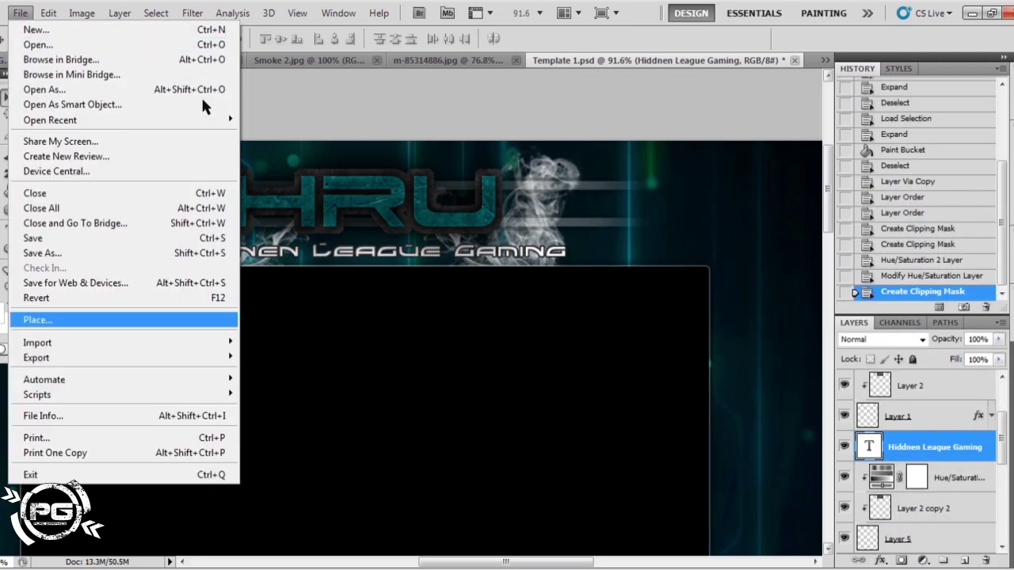
key("l")
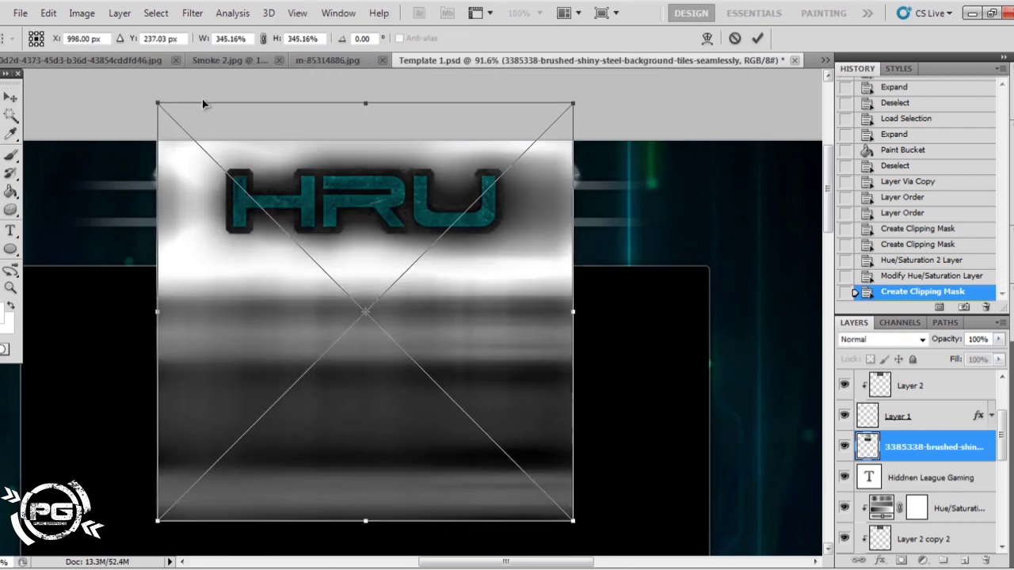
key("Return")
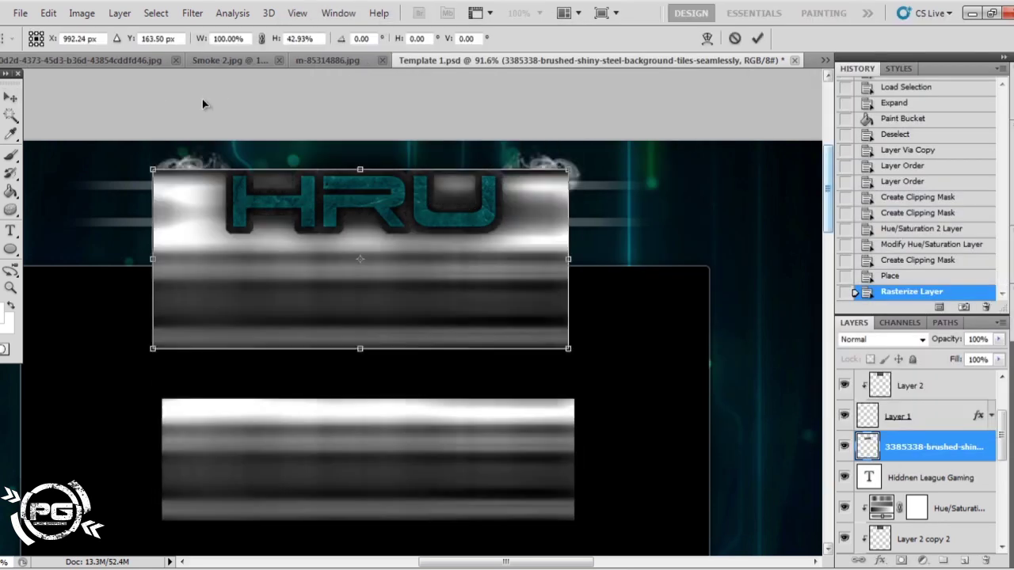
key("ctrl+alt+g")
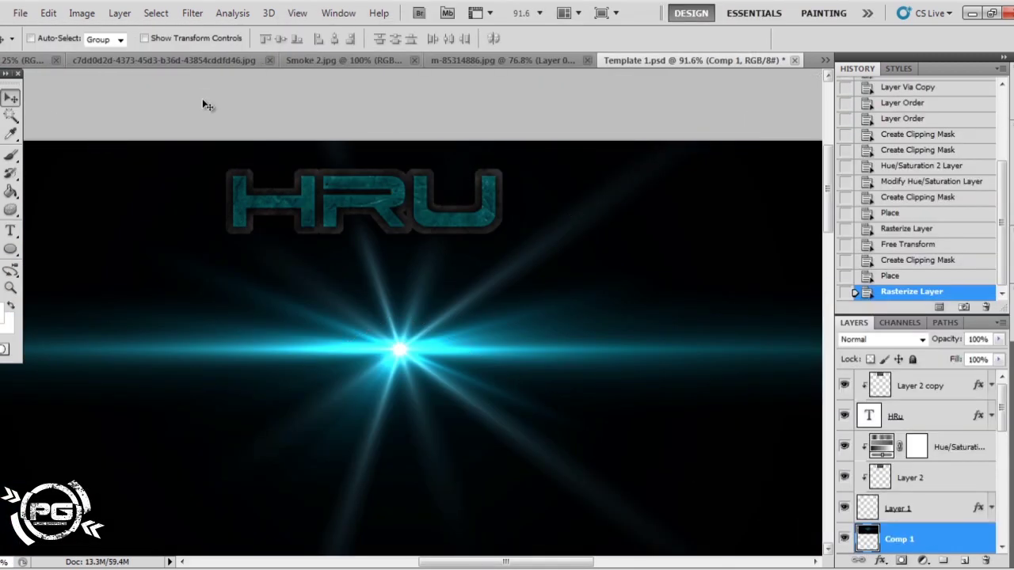
Step: Zoom out to the whole template and begin resizing the lens flare
key("ctrl+minus")
key("ctrl+minus")
key("ctrl+minus")
key("ctrl+t")
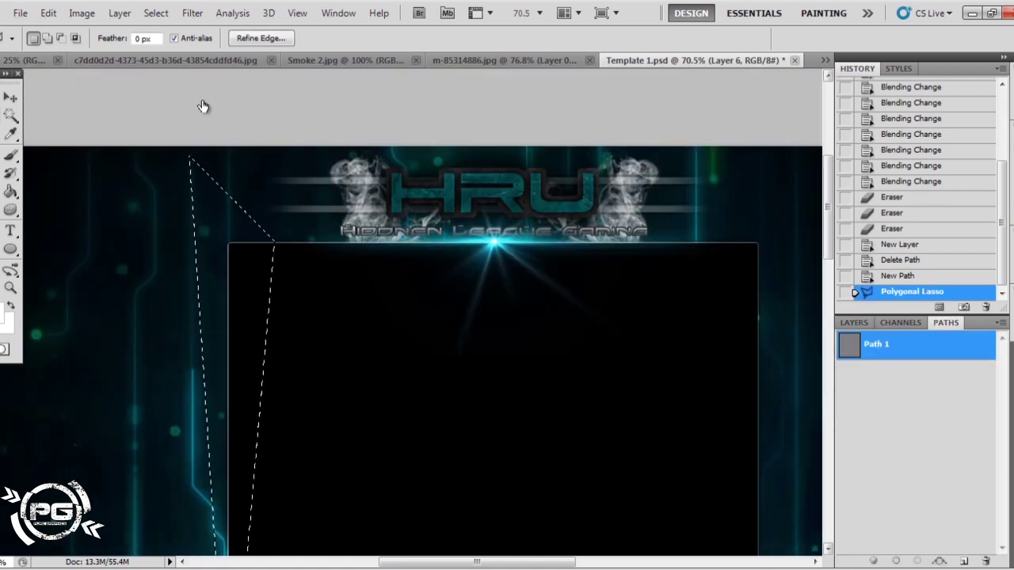
Step: Fill the blade outline with white and clear the selection
key("g")
left_click(198, 95)
key("ctrl+d")
Step: Warp the blade's top into a curved hook and put a stone-texture copy above it
scroll(198, 95, "down", 3)
key("ctrl+t")
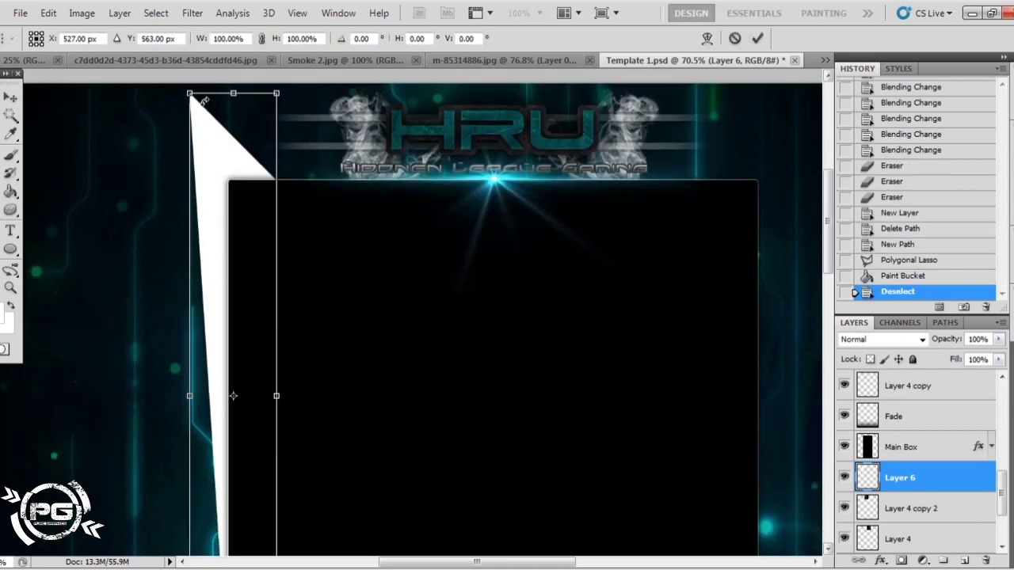
right_click(204, 101)
left_click(238, 415)
scroll(204, 104, "up", 3)
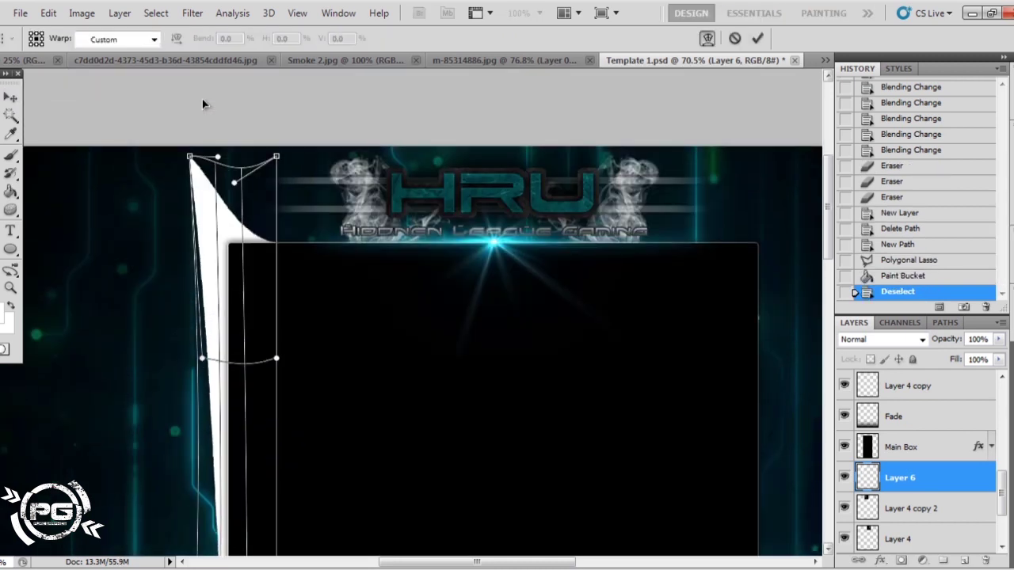
key("Return")
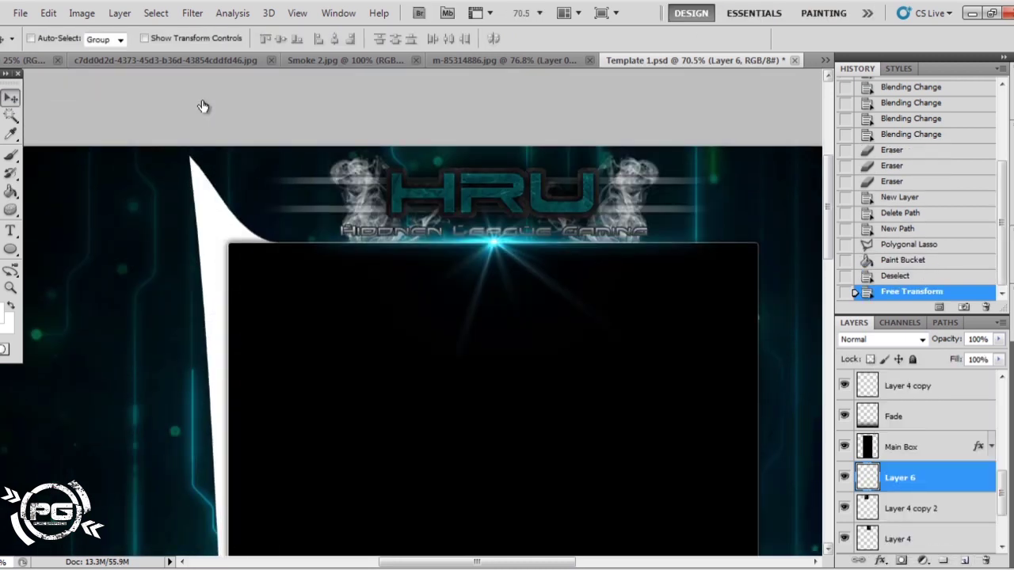
key("ctrl+j")
key("ctrl+bracketleft")
Step: Clip the stone texture and darkening adjustment to the blade, then unclip the texture and shift it left
key("ctrl+alt+g")
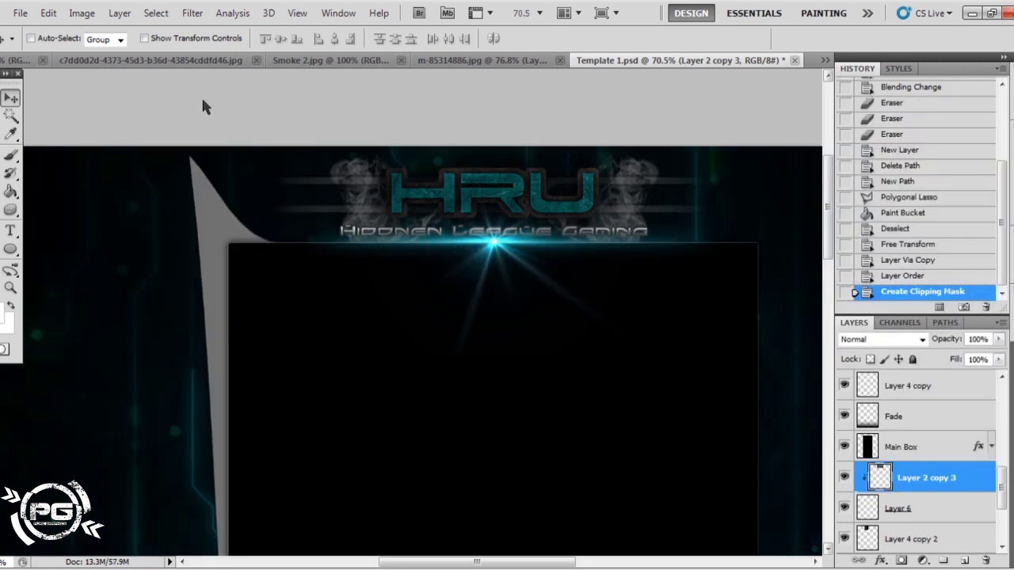
key("ctrl+alt+g")
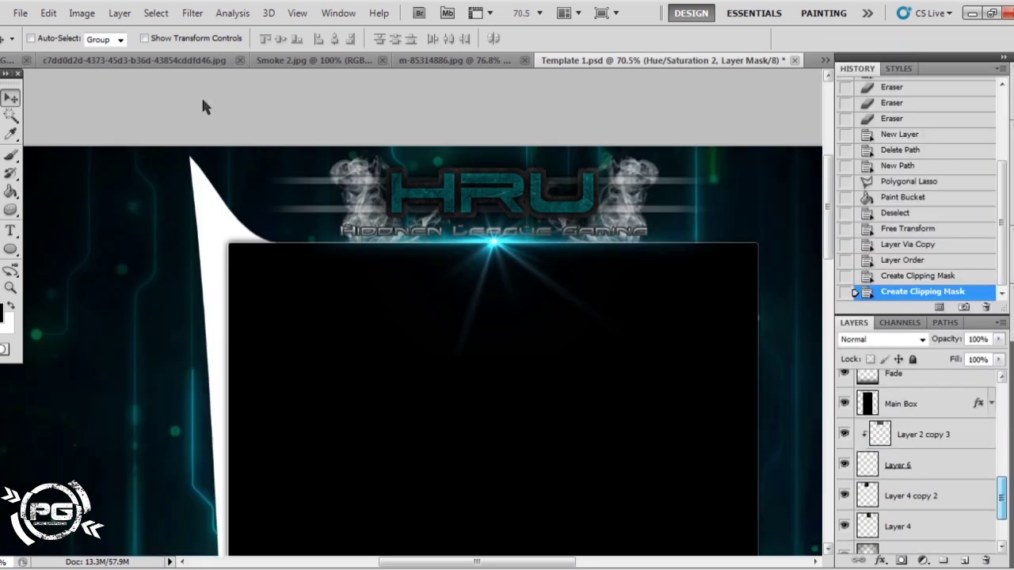
left_click(919, 434)
right_click(919, 439)
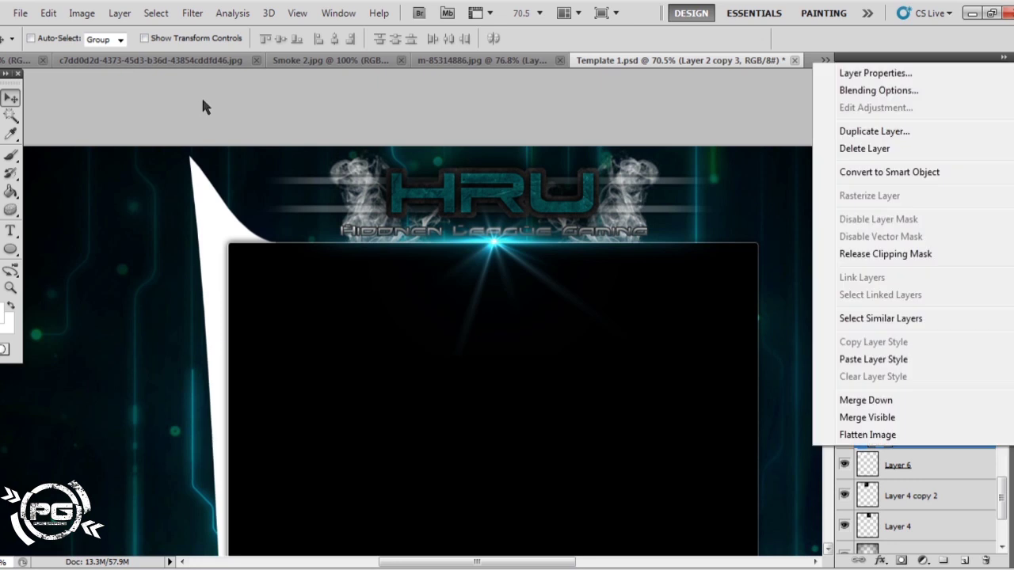
left_click(903, 251)
left_click_drag(476, 190, 222, 190)
Step: Rotate and enlarge the texture to cover the blade, re-clip it, and start a Bevel and Emboss style
key("ctrl+t")
left_click_drag(412, 373, 443, 119)
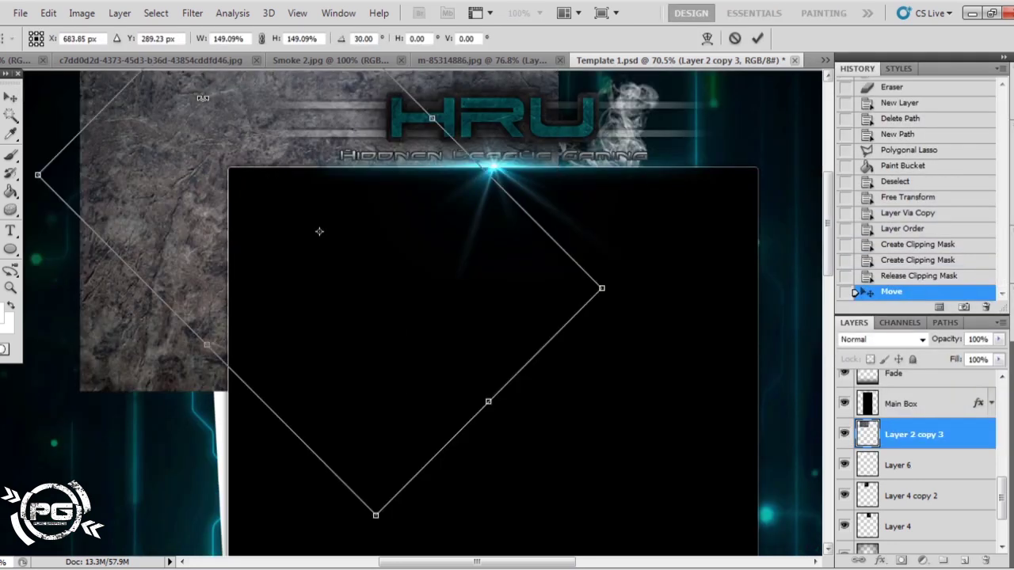
left_click_drag(203, 105, 205, 106)
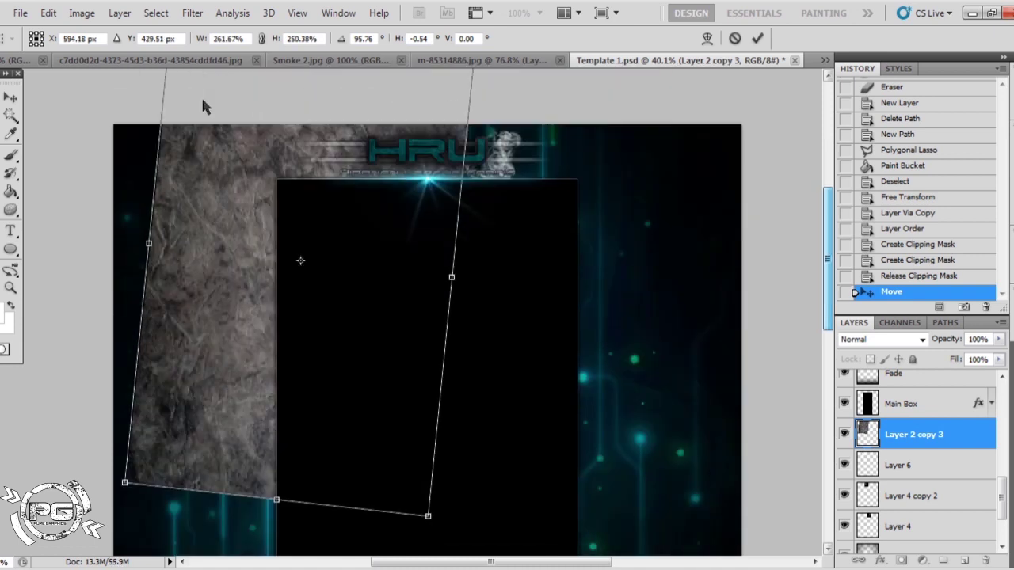
key("Return")
key("ctrl+alt+g")
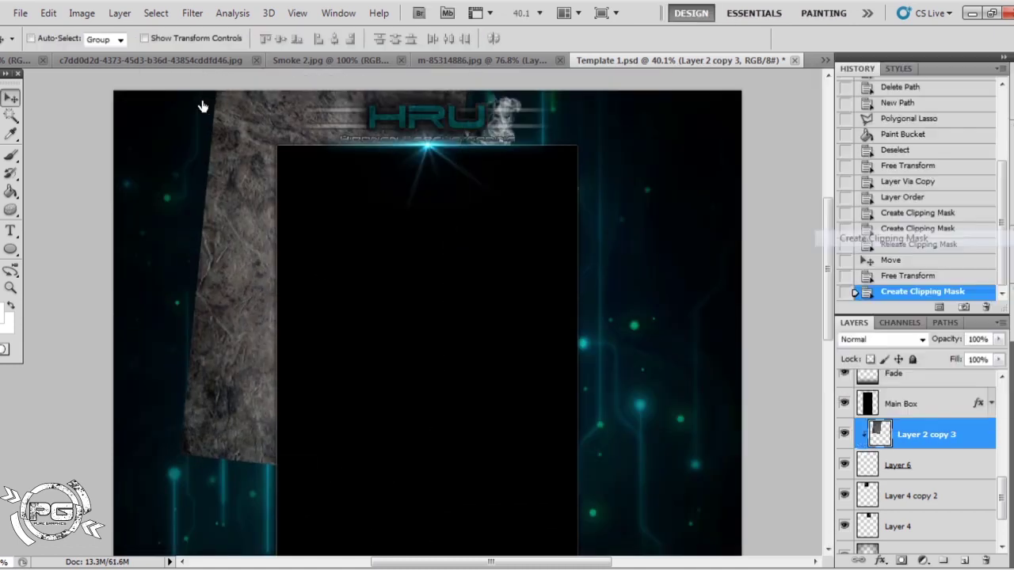
scroll(203, 105, "up", 1)
key("alt+bracketleft")
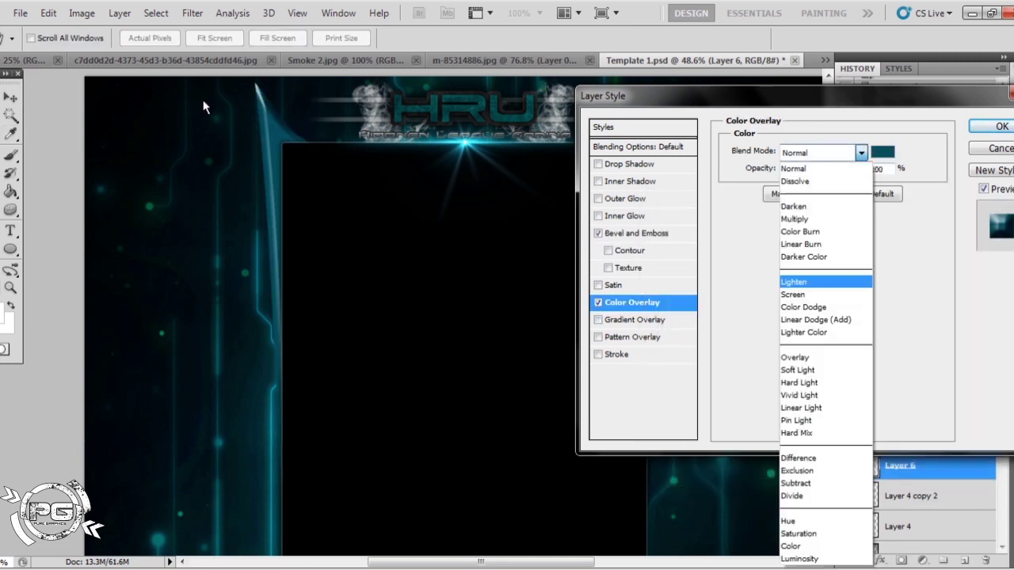
Step: Apply the teal colour overlay, then add a slightly rotated blade copy behind the original
key("Return")
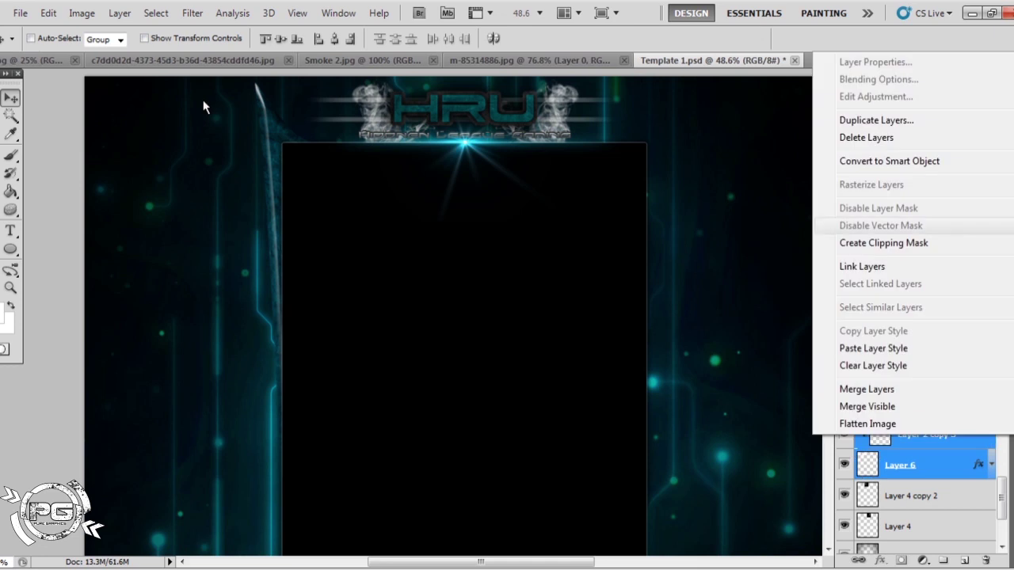
key("ctrl+j")
key("ctrl+t")
left_click_drag(202, 98, 199, 100)
key("Return")
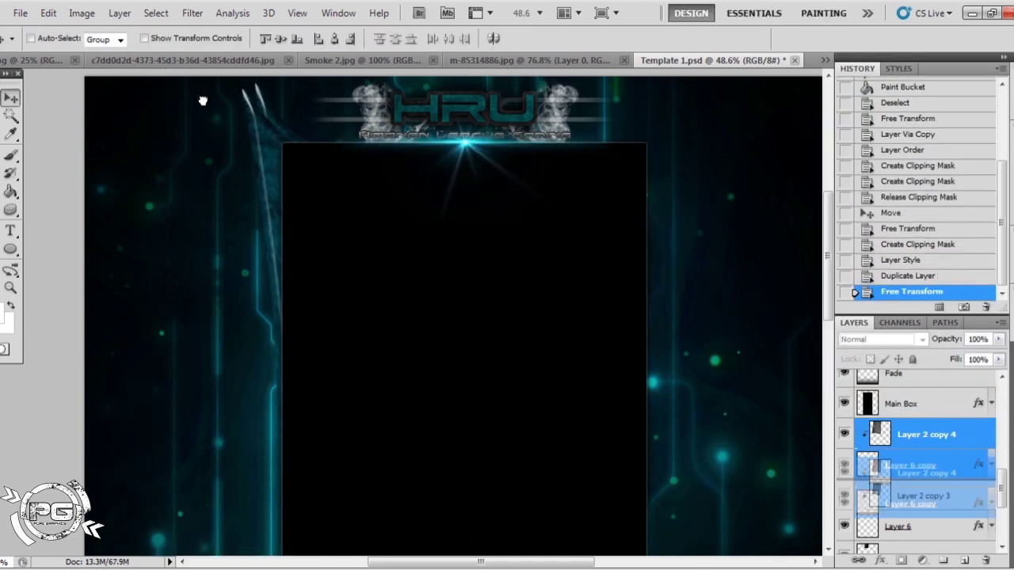
key("ctrl+bracketleft")
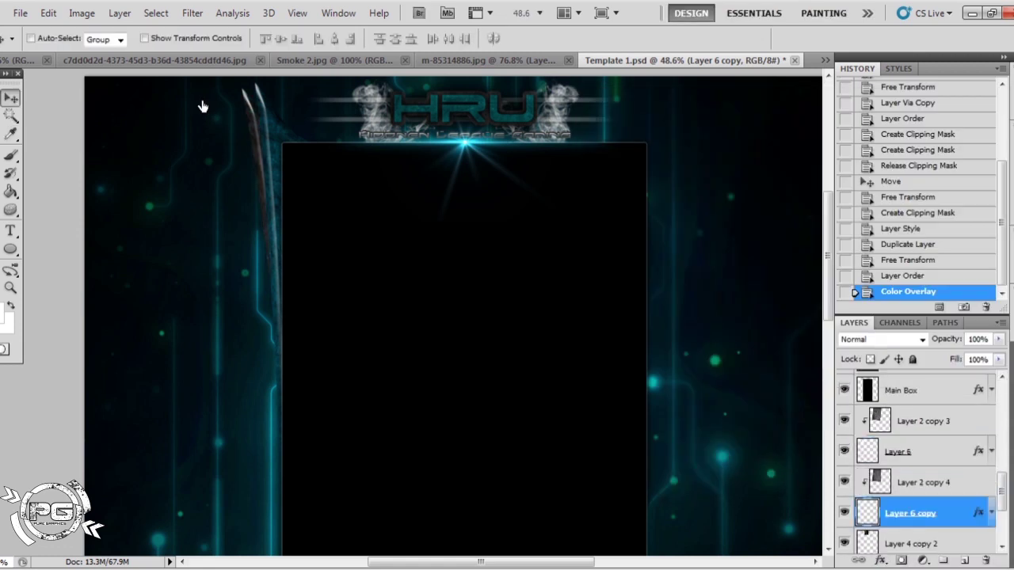
Step: Duplicate both blade-and-texture pairs and flip the copies horizontally
left_click(876, 113)
key("Return")
left_click(20, 13)
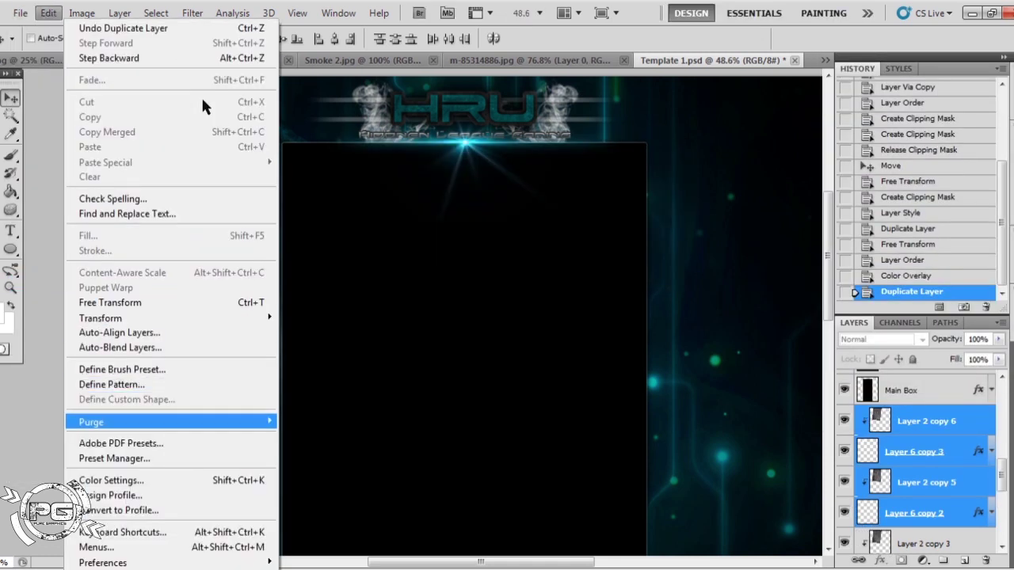
left_click(341, 488)
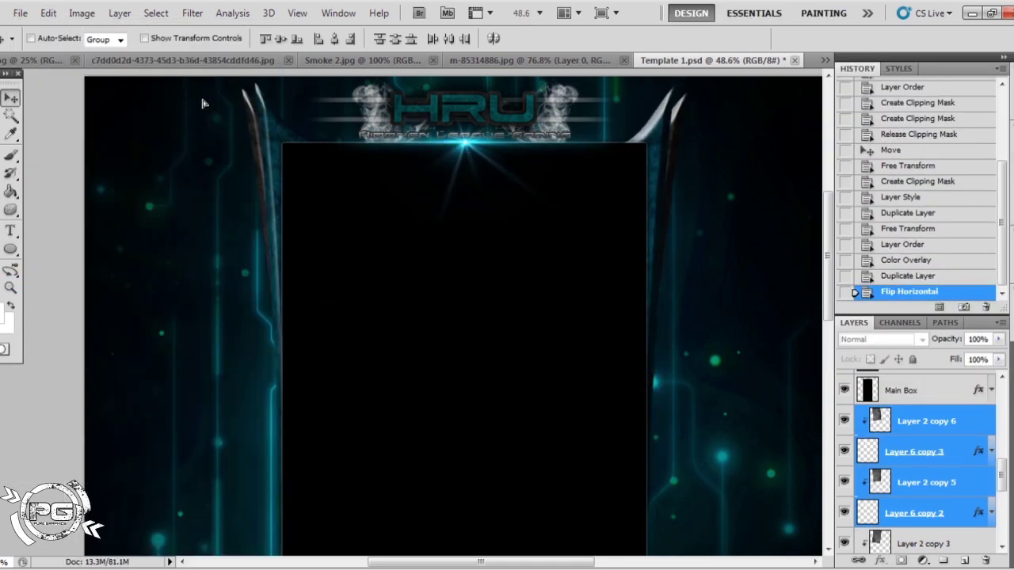